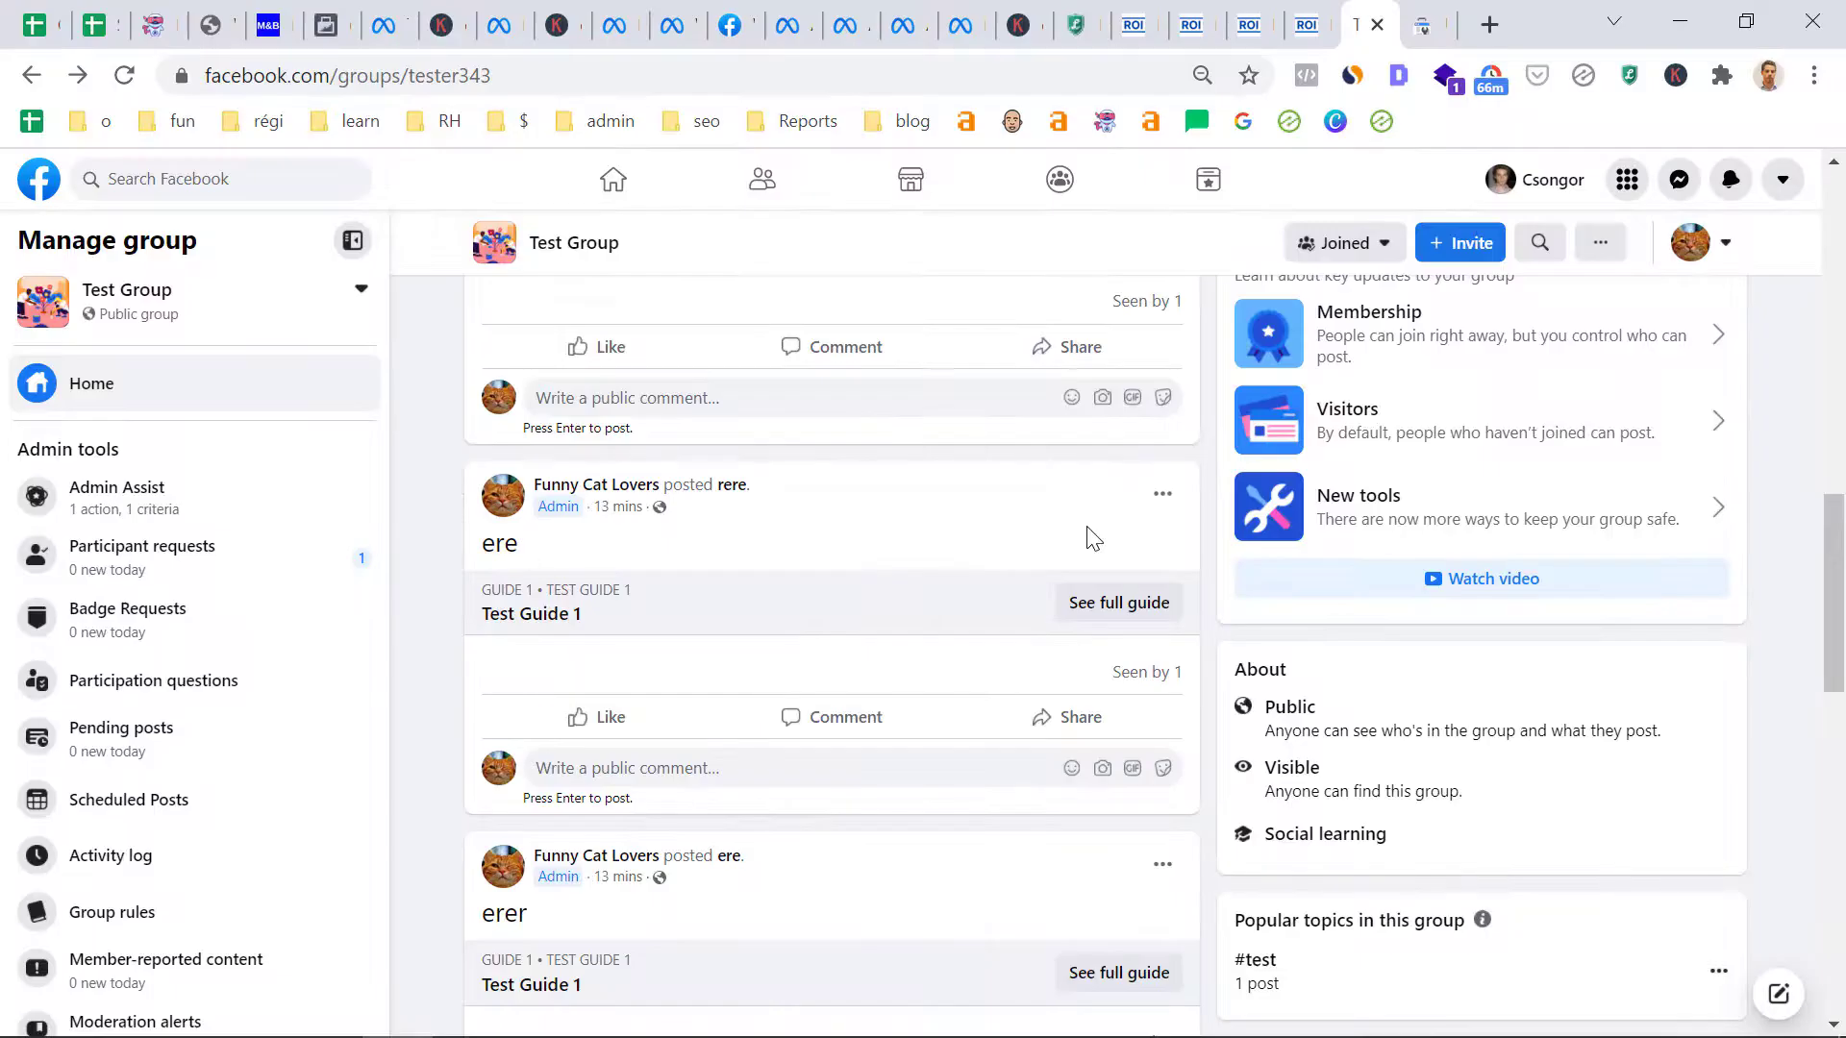
Go to the Test Group's Topics section, currently empty
left_click(1163, 498)
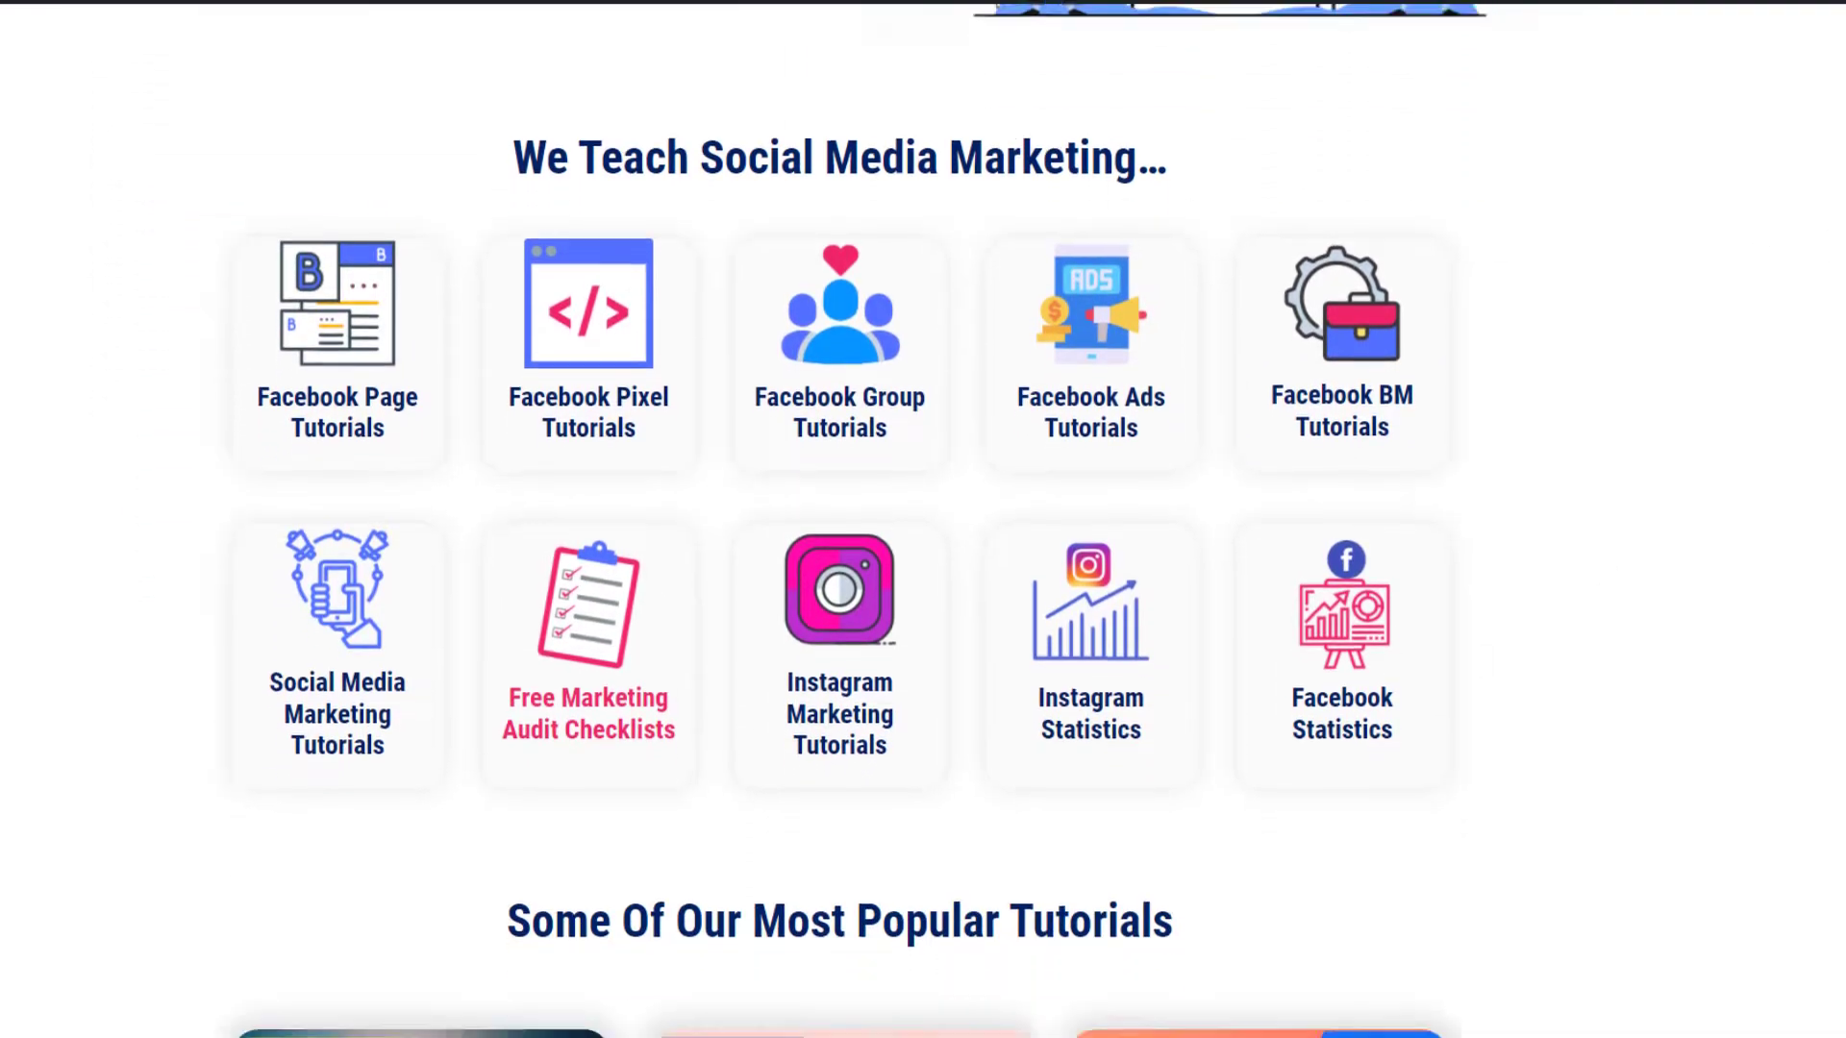
scroll(764, 494, "down", 5)
scroll(764, 495, "down", 5)
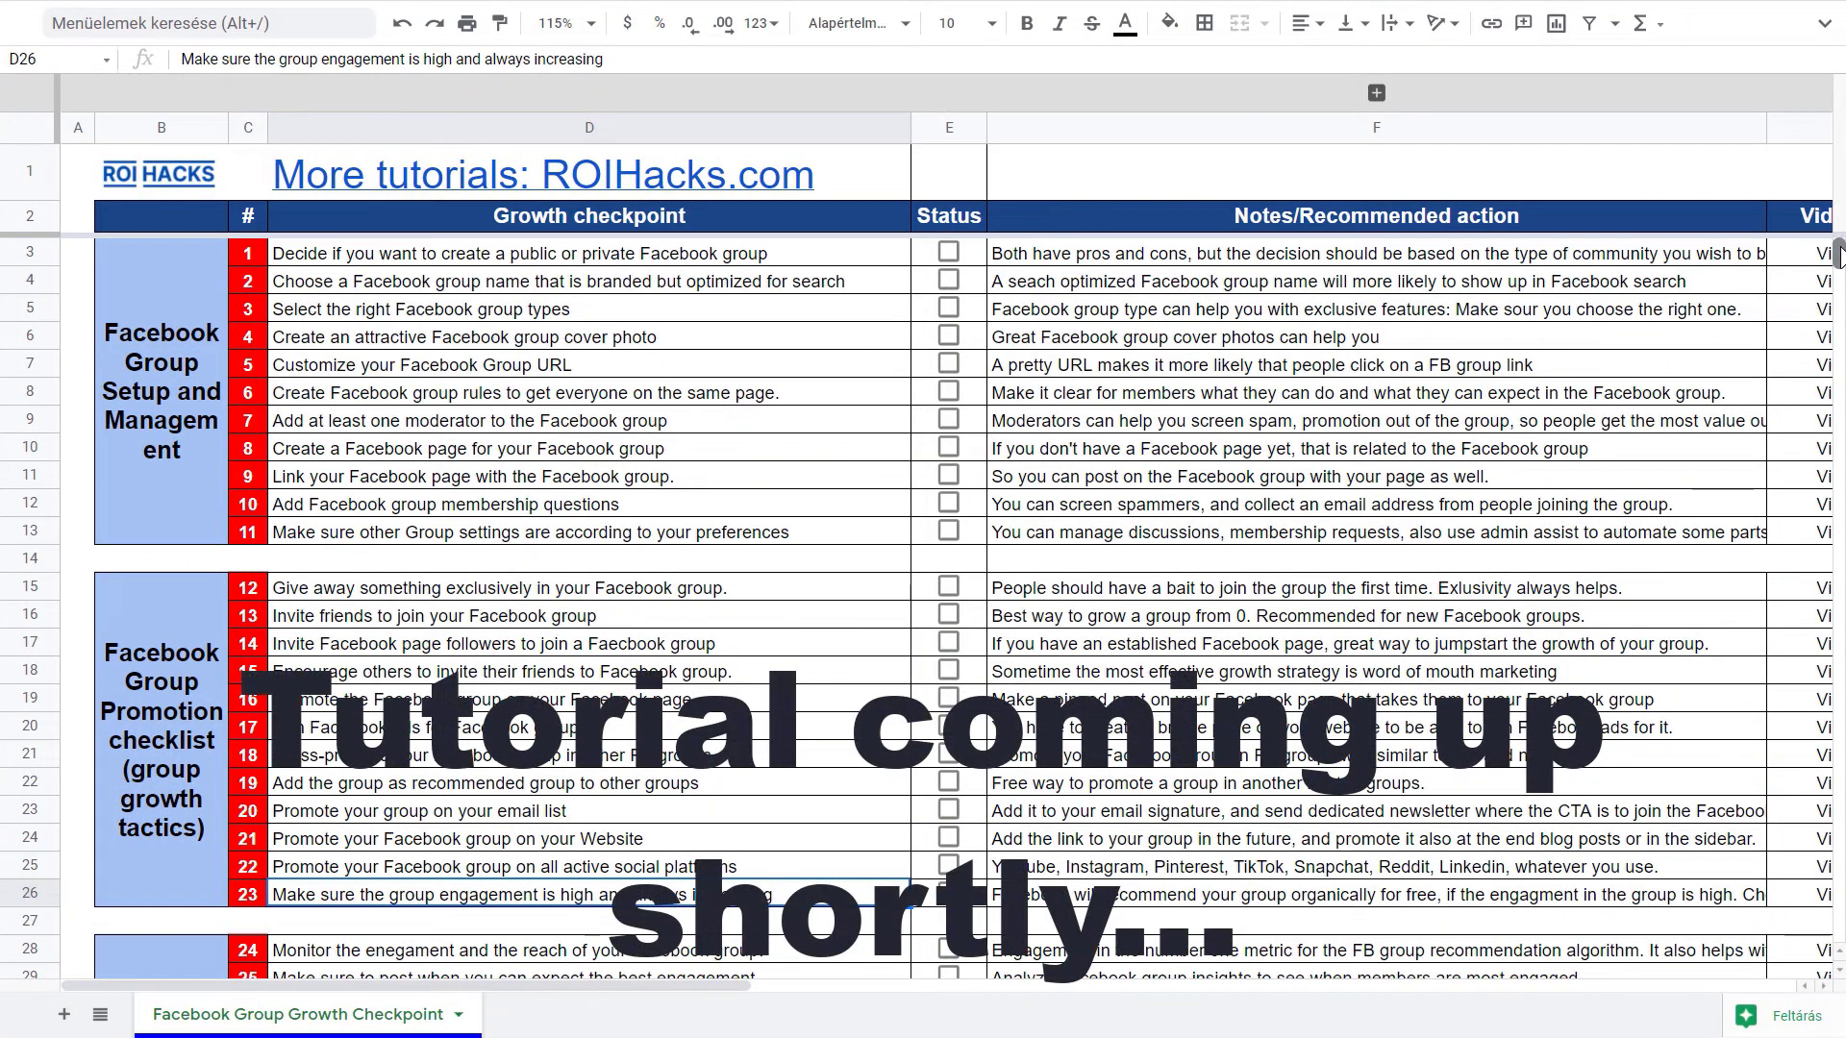
left_click_drag(1838, 253, 1839, 267)
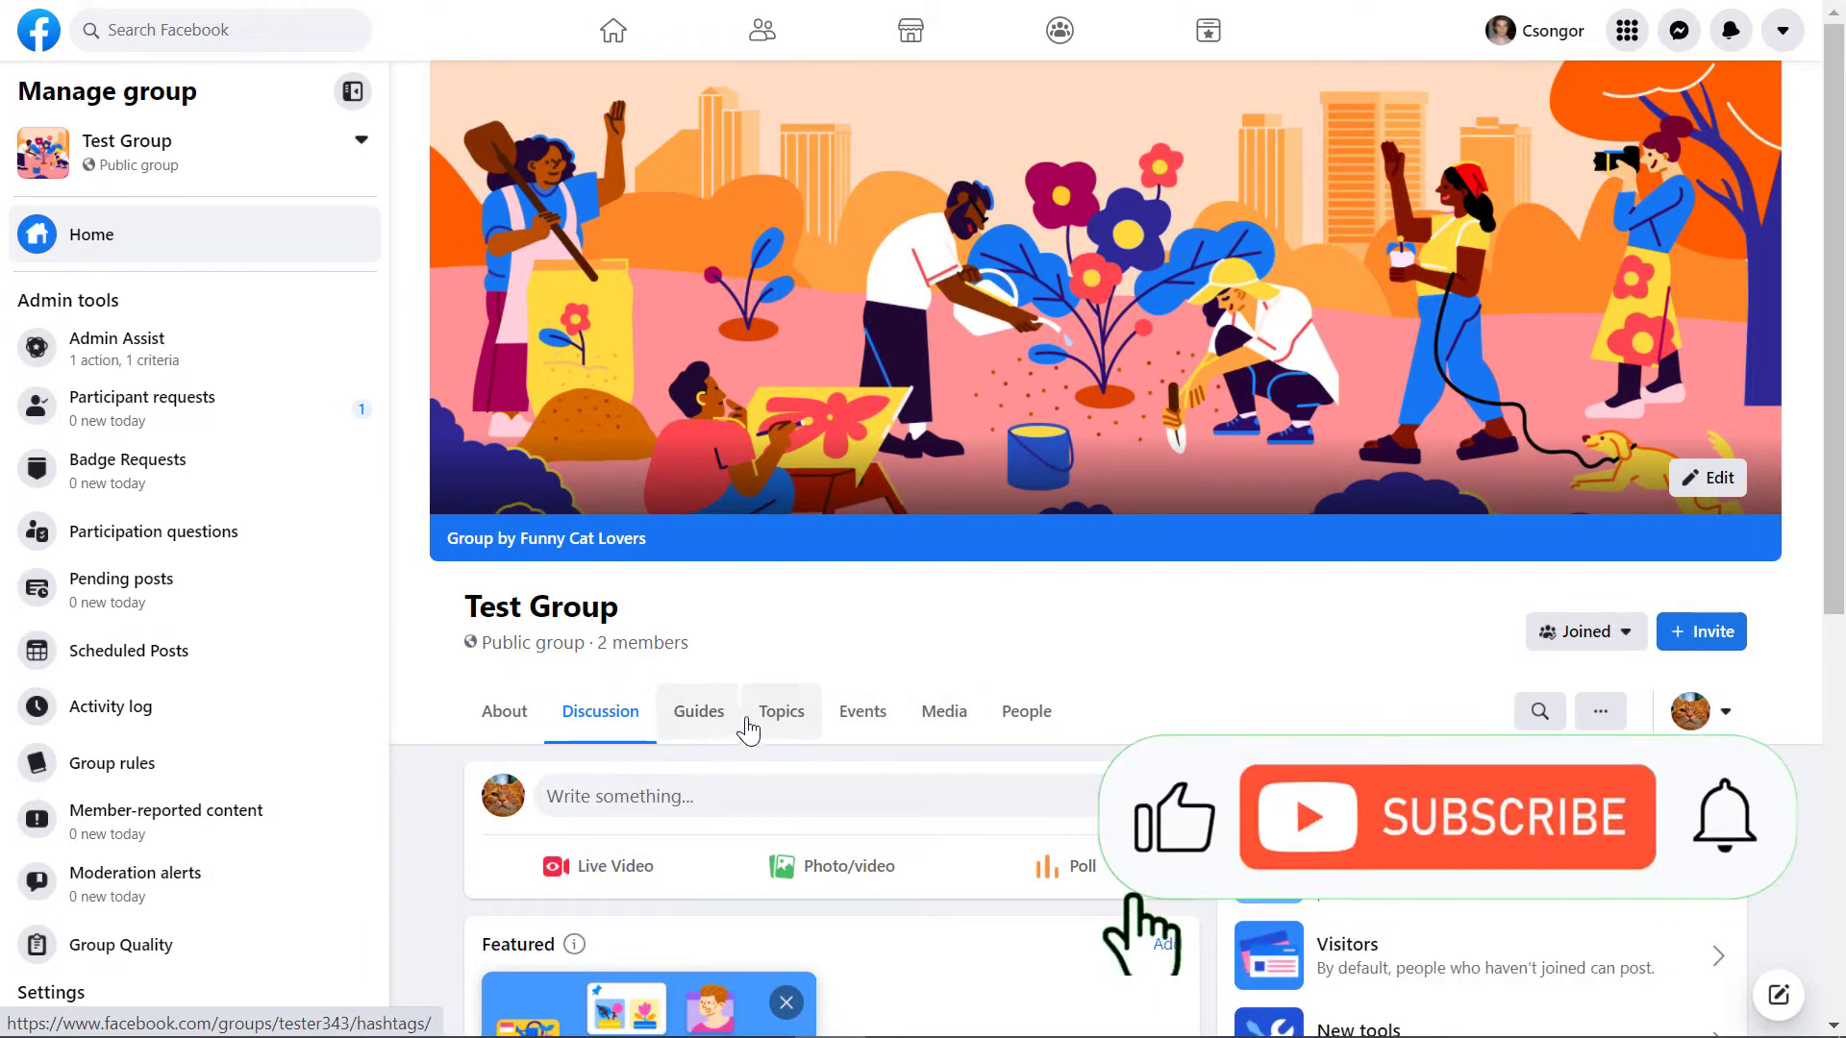
left_click(780, 714)
scroll(798, 720, "down", 2)
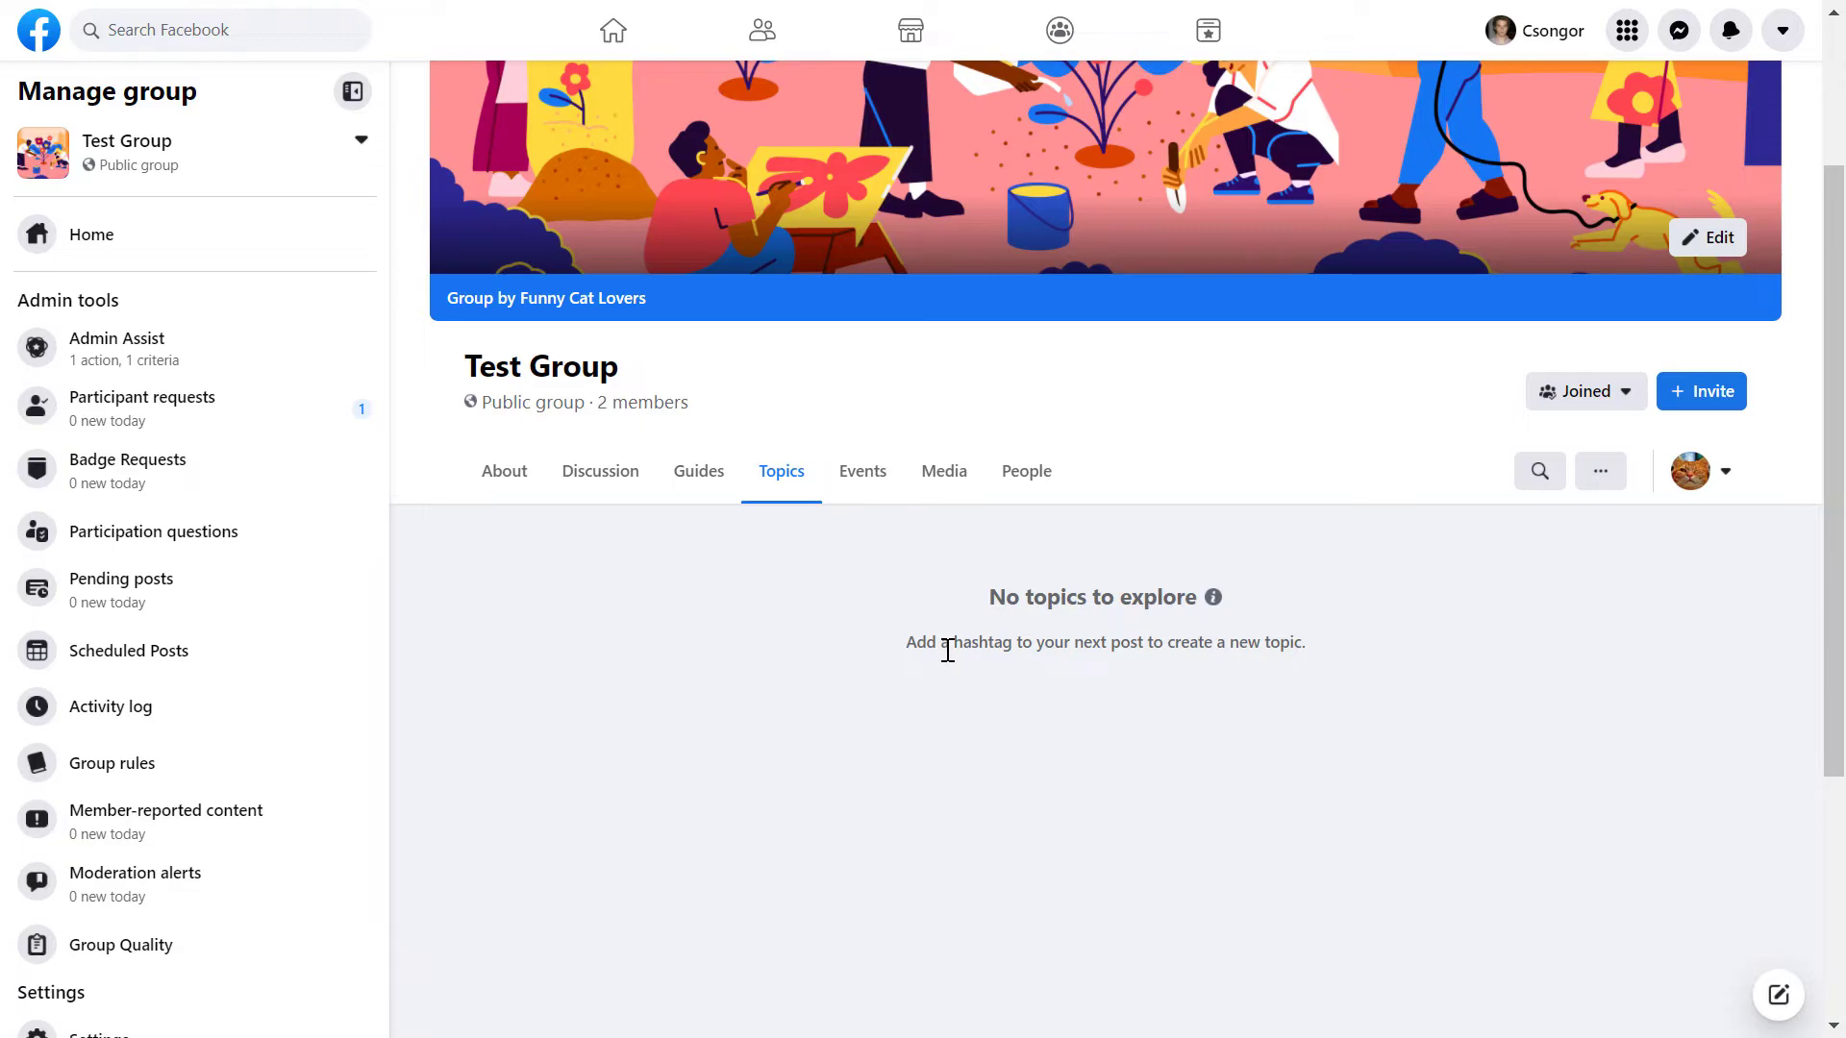
Read the 'Learn how topics work' explainer and dismiss it
left_click(1213, 596)
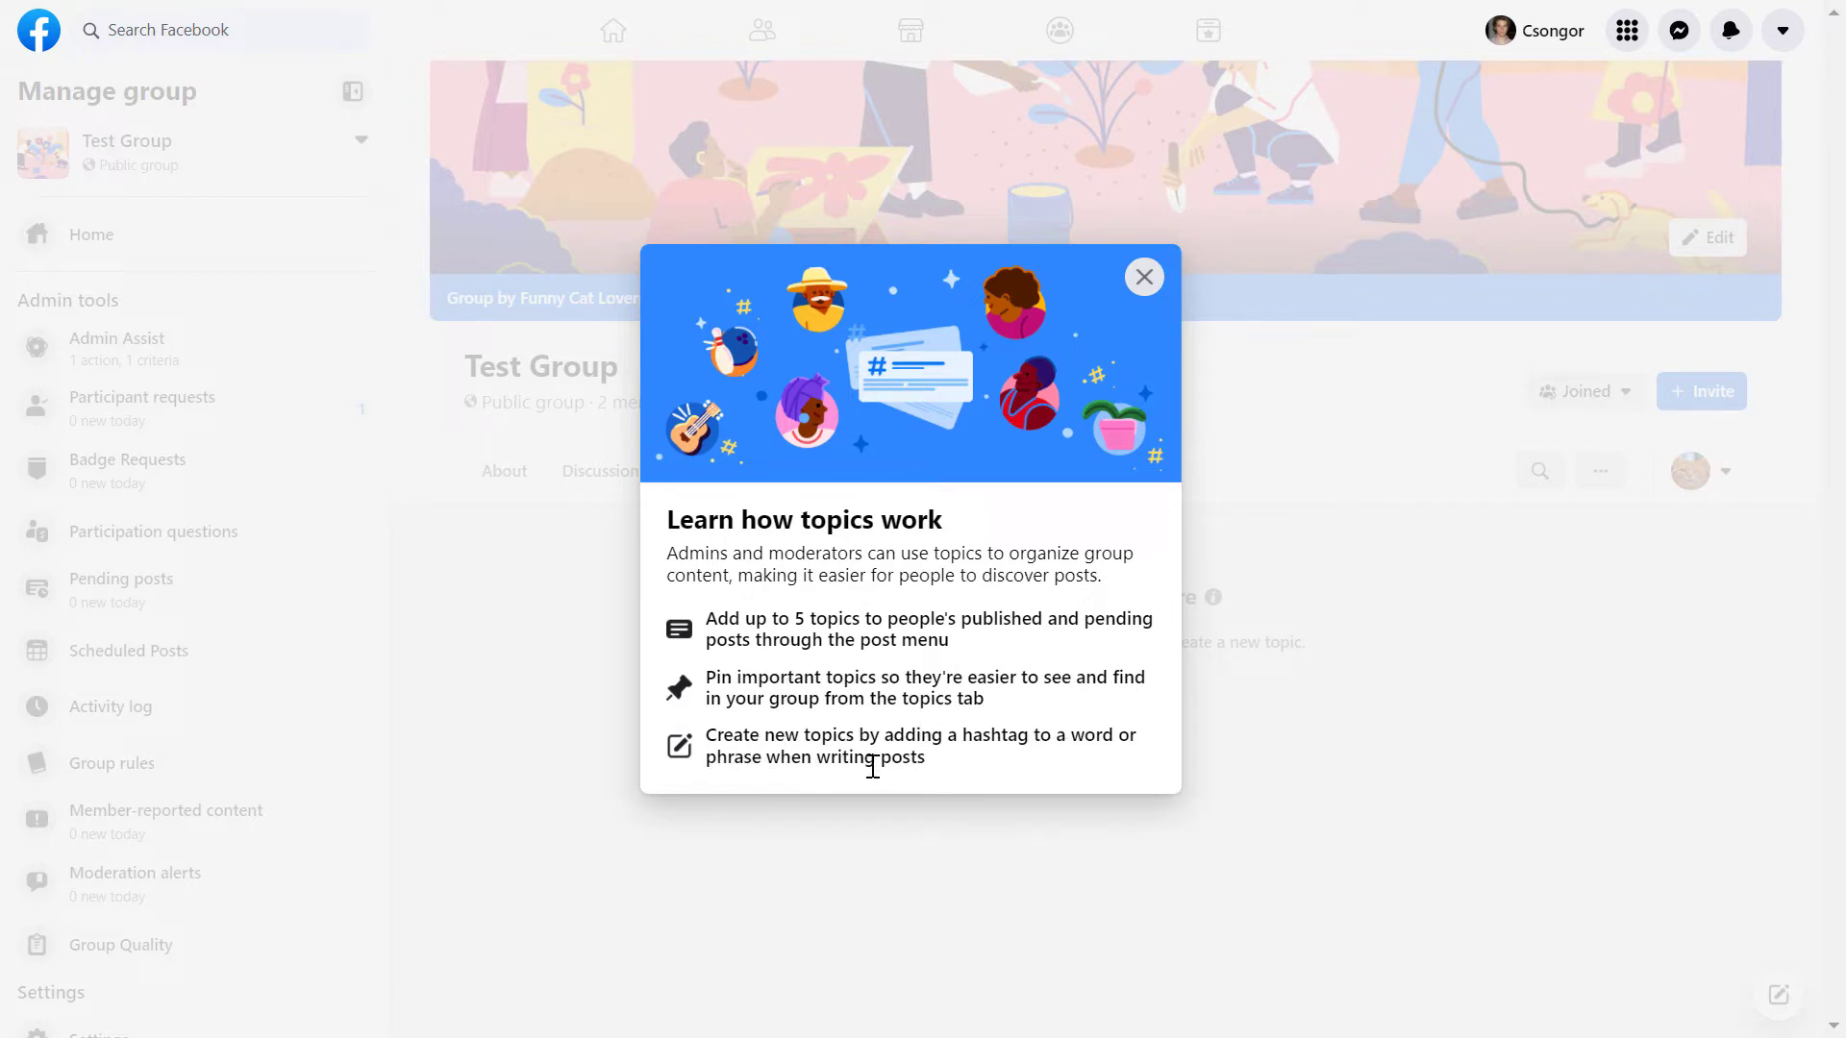
left_click(1195, 315)
Post 'ehwatsd' to the group discussion with the #test hashtag on its own line
left_click(630, 480)
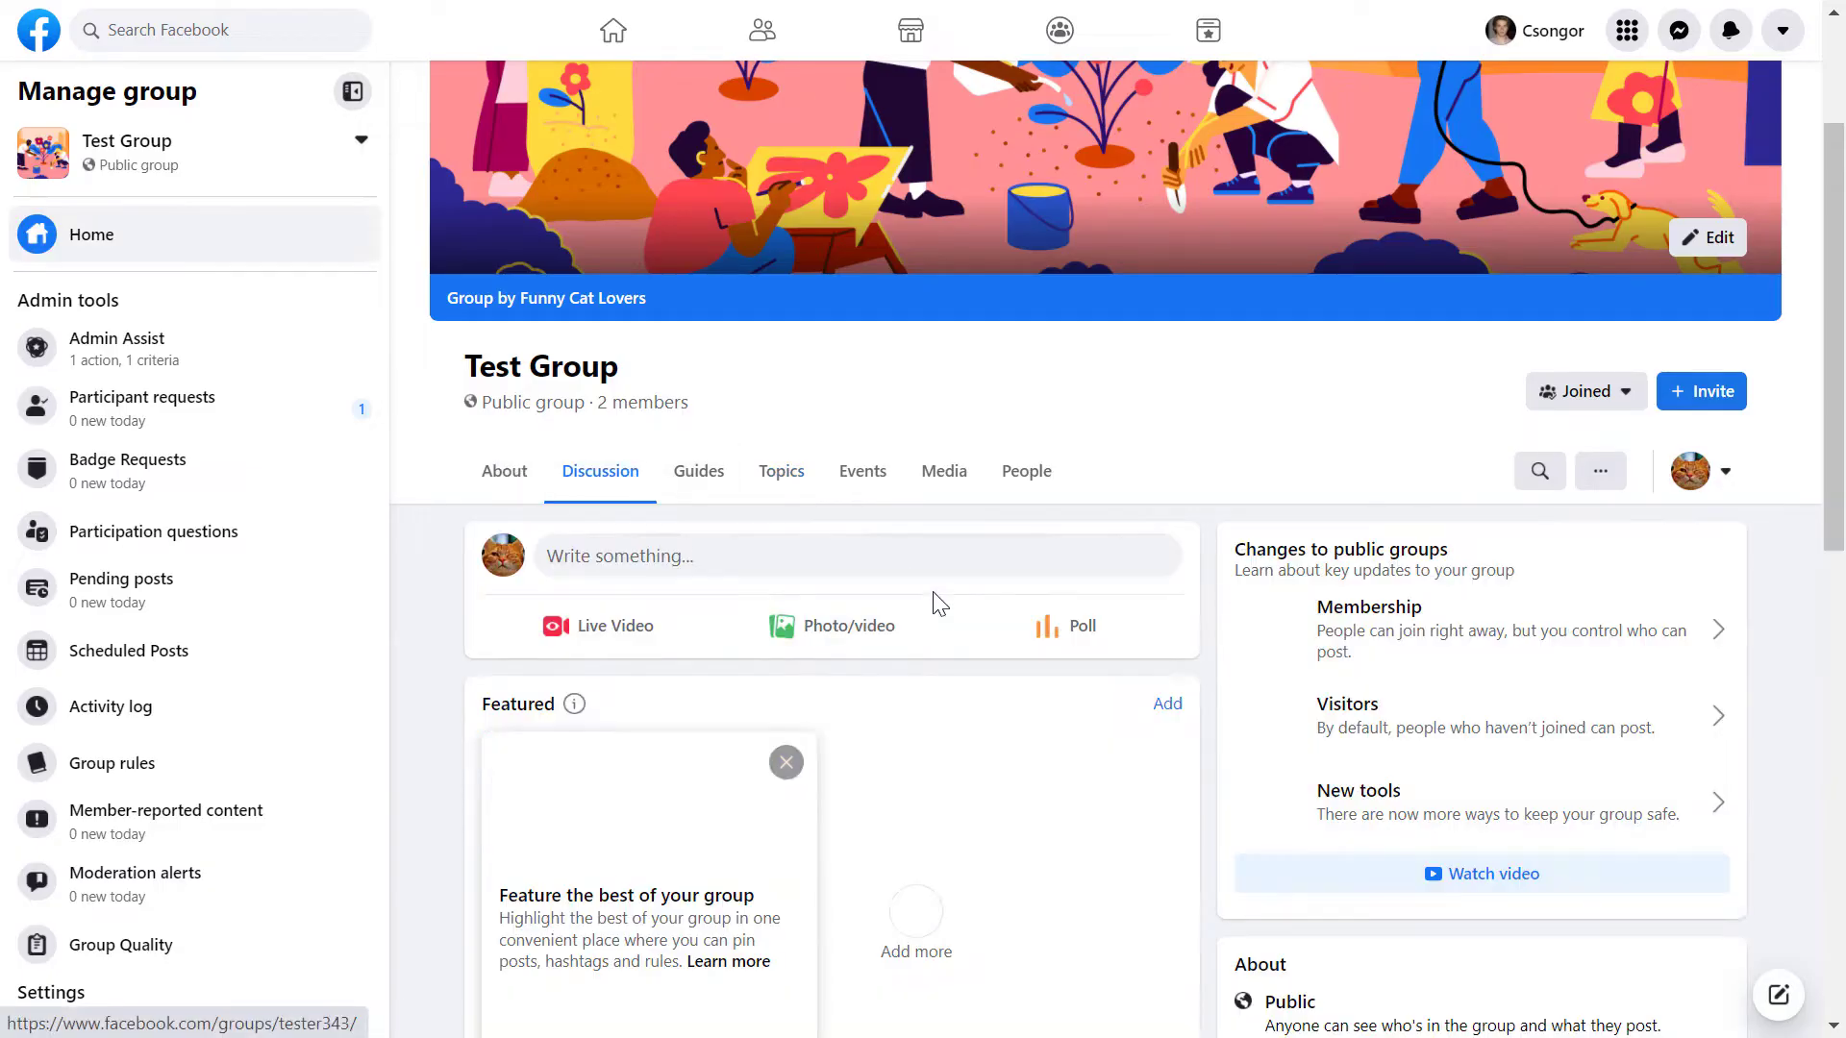
scroll(927, 621, "down", 1)
scroll(967, 656, "down", 1)
left_click(698, 320)
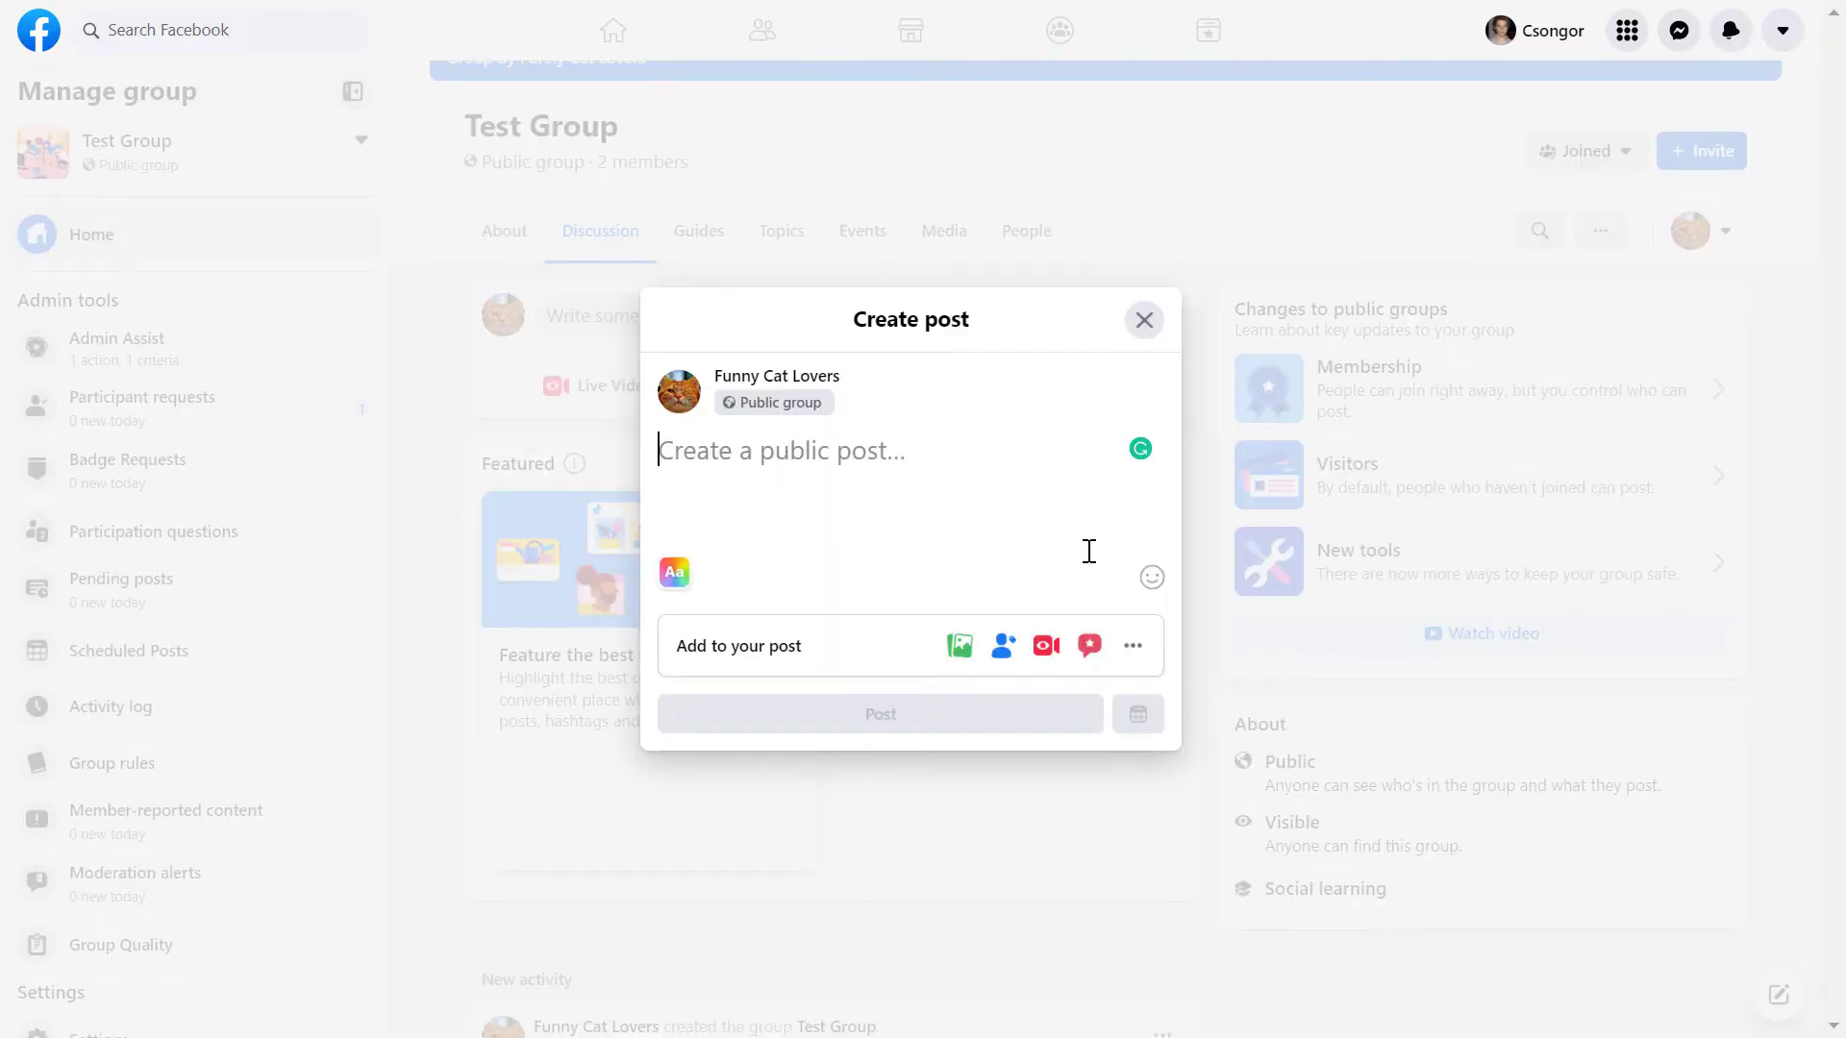
type("ehwatsd")
key("ctrl+a")
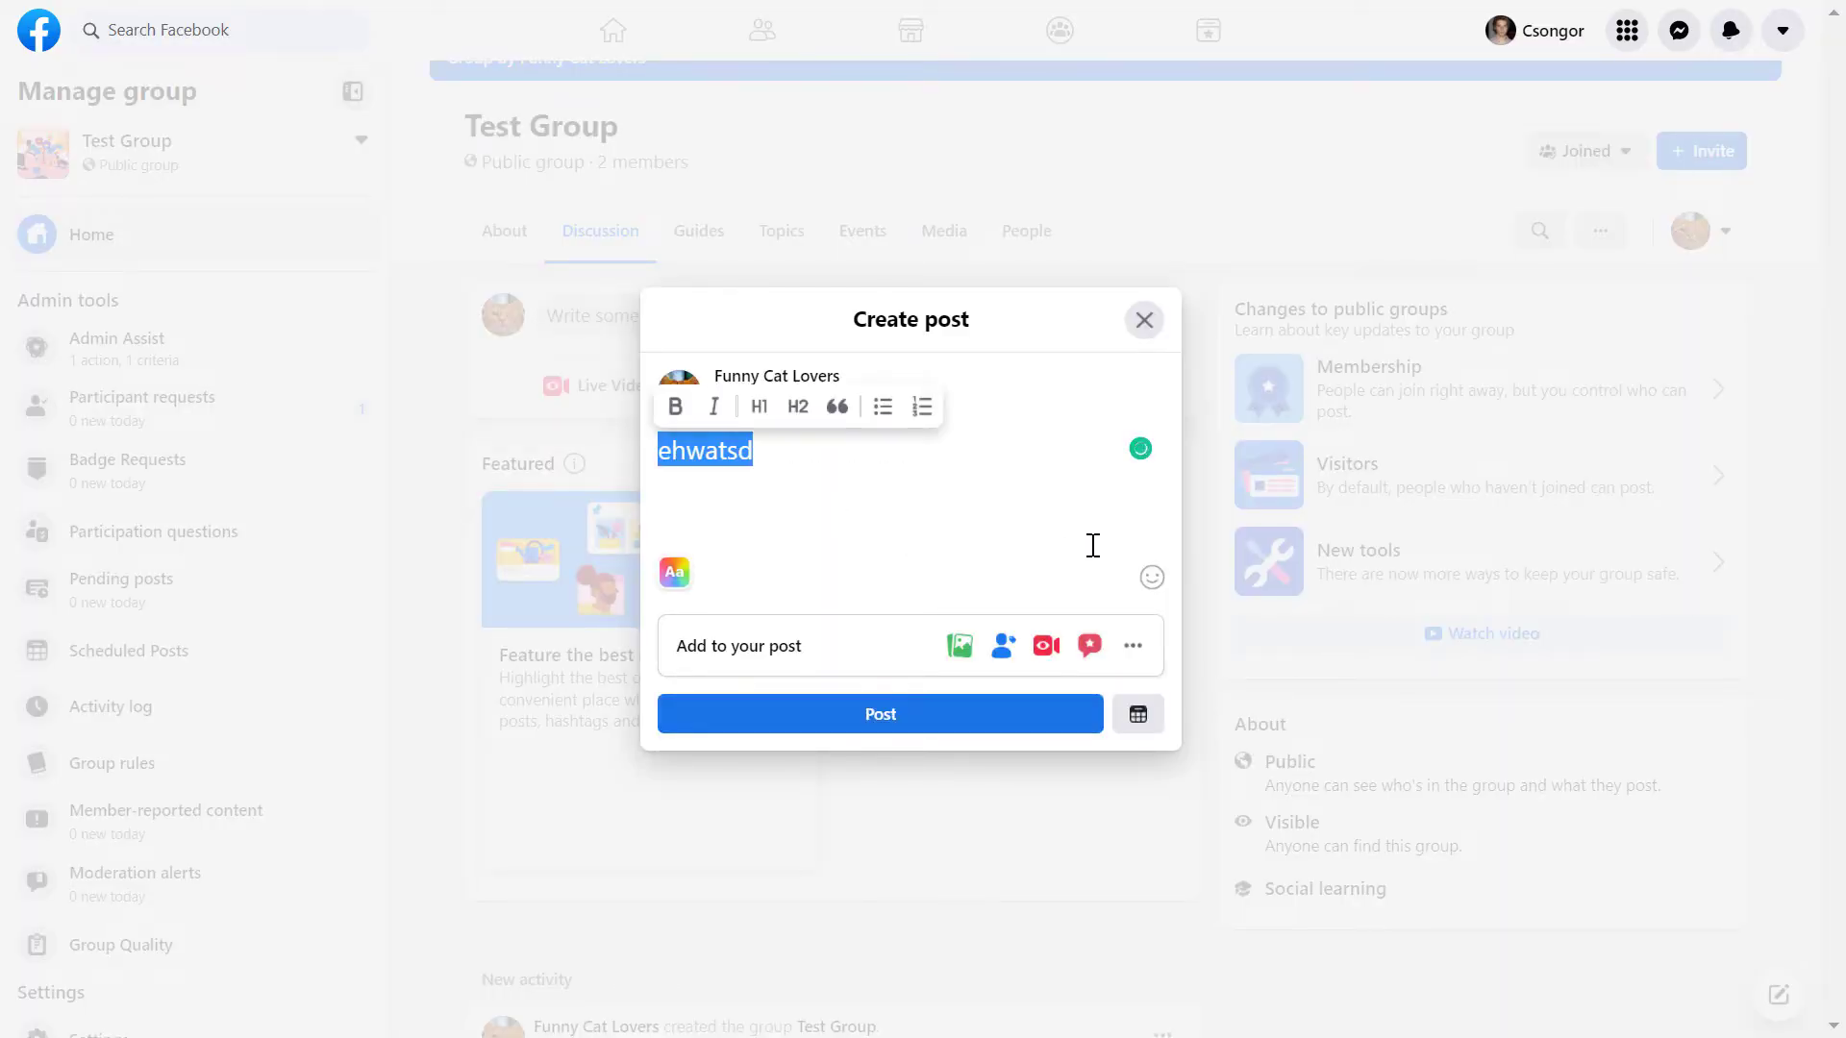
key("Right")
key("Return")
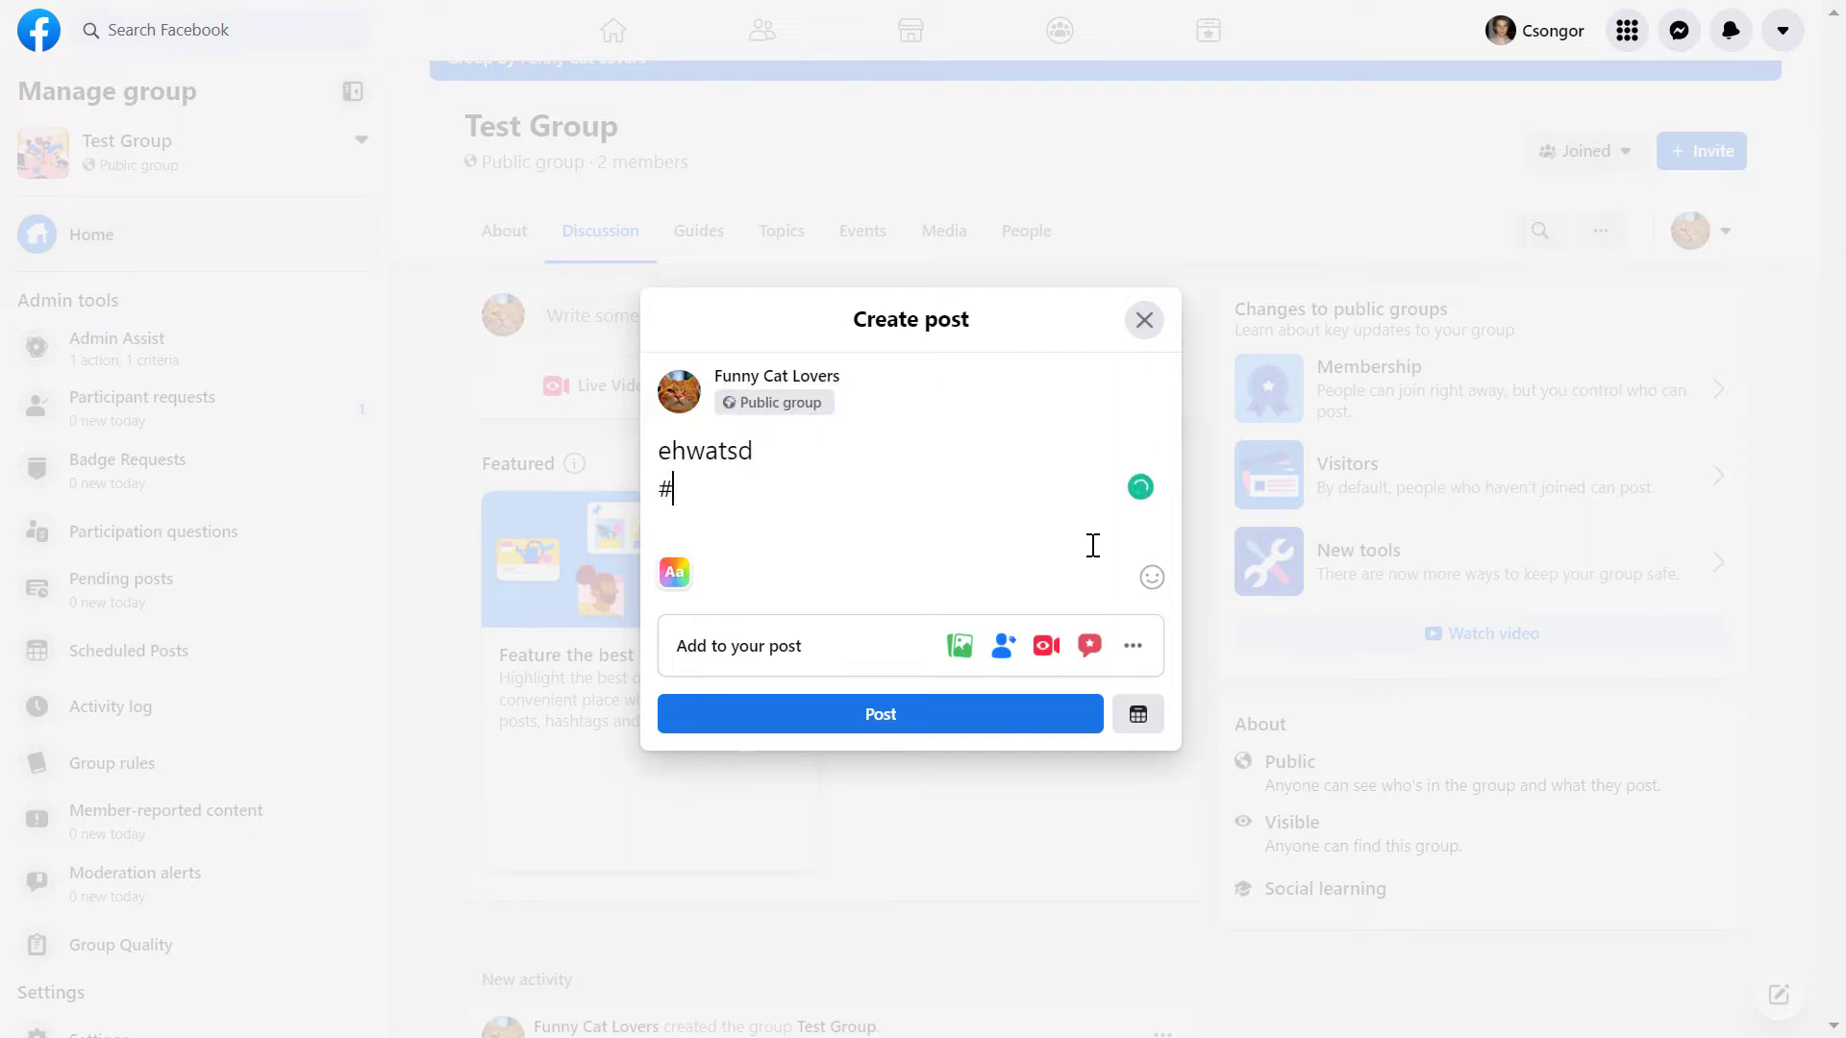
type("test")
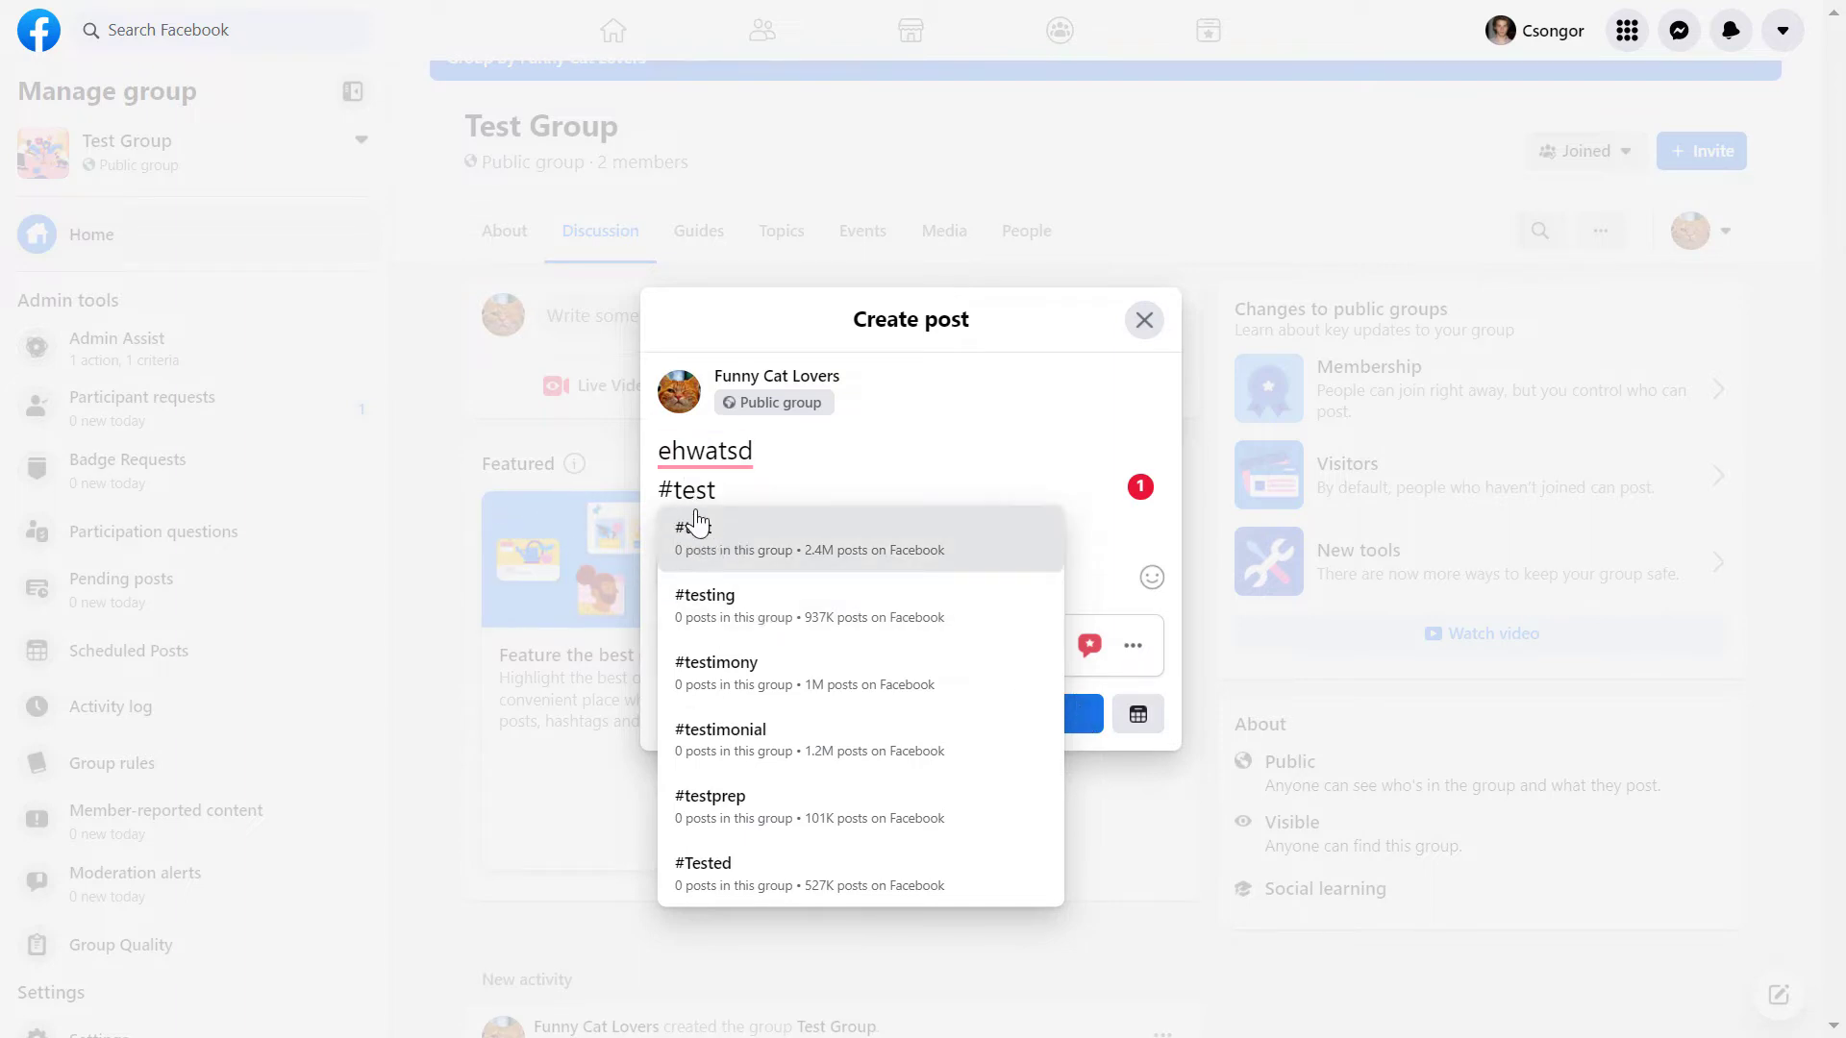
left_click(887, 563)
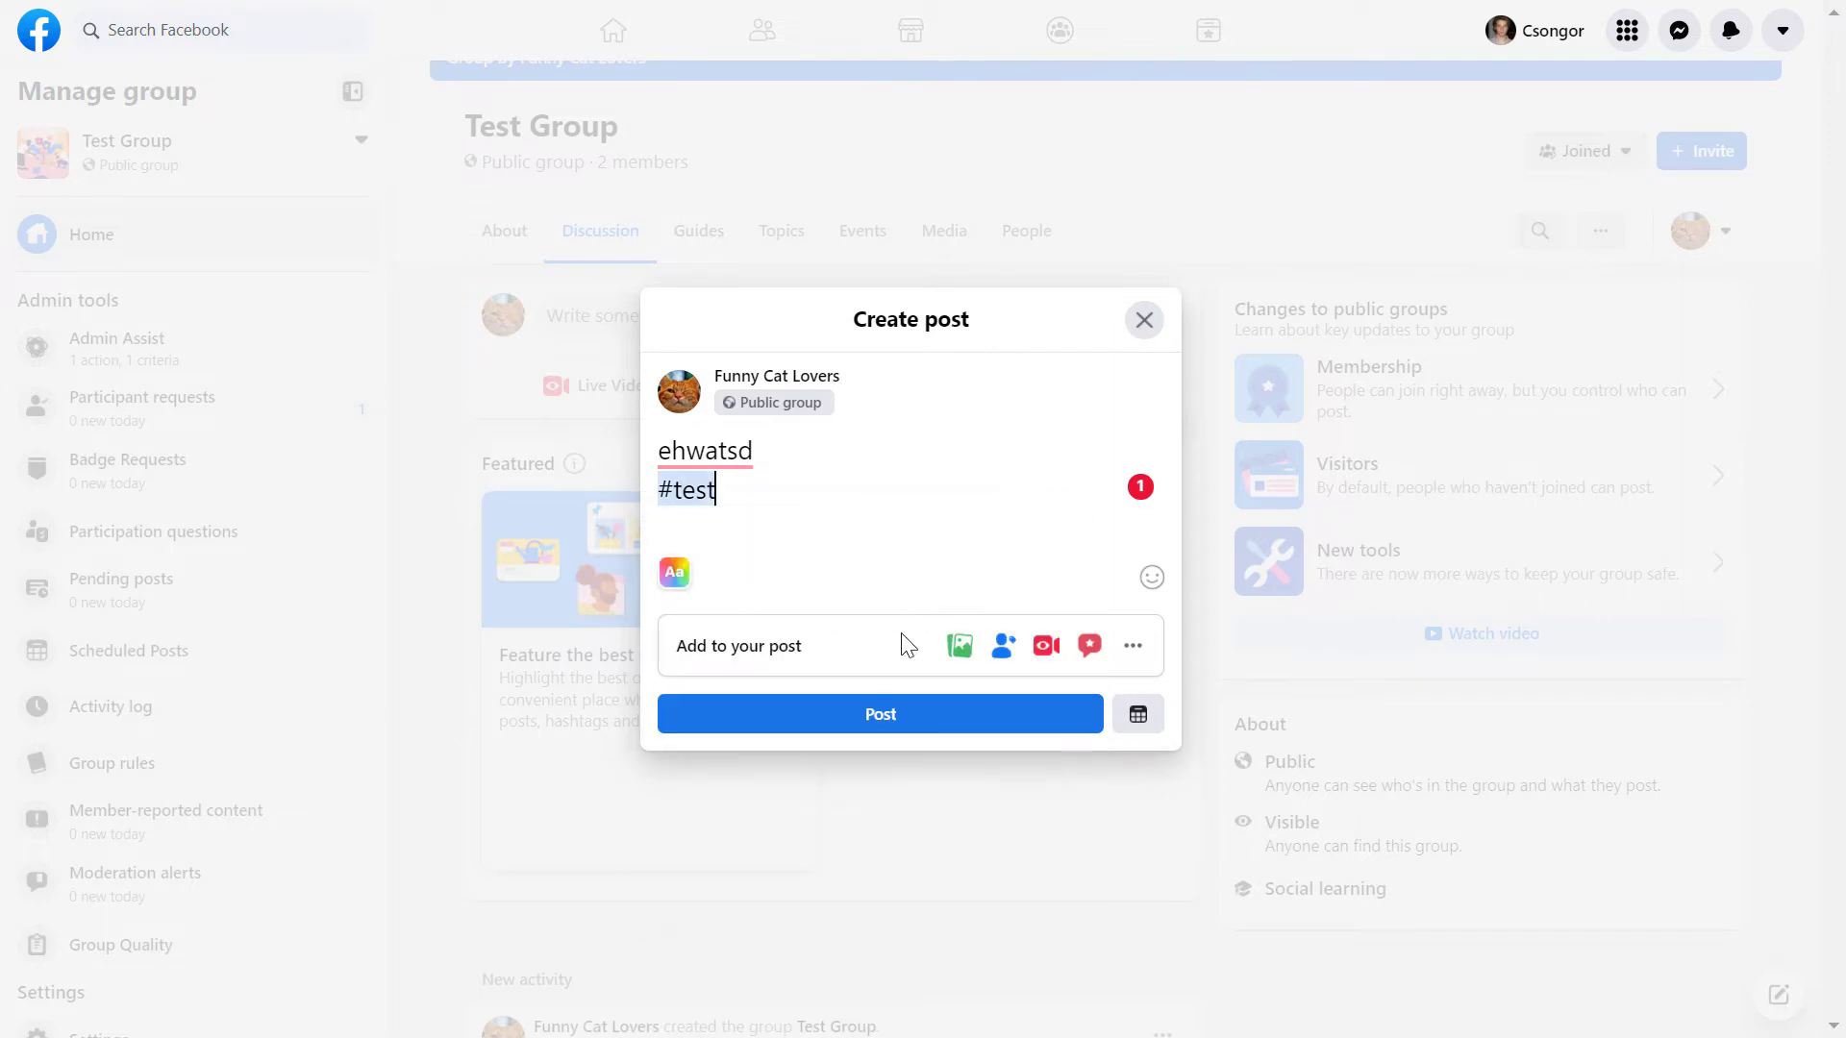
left_click(876, 722)
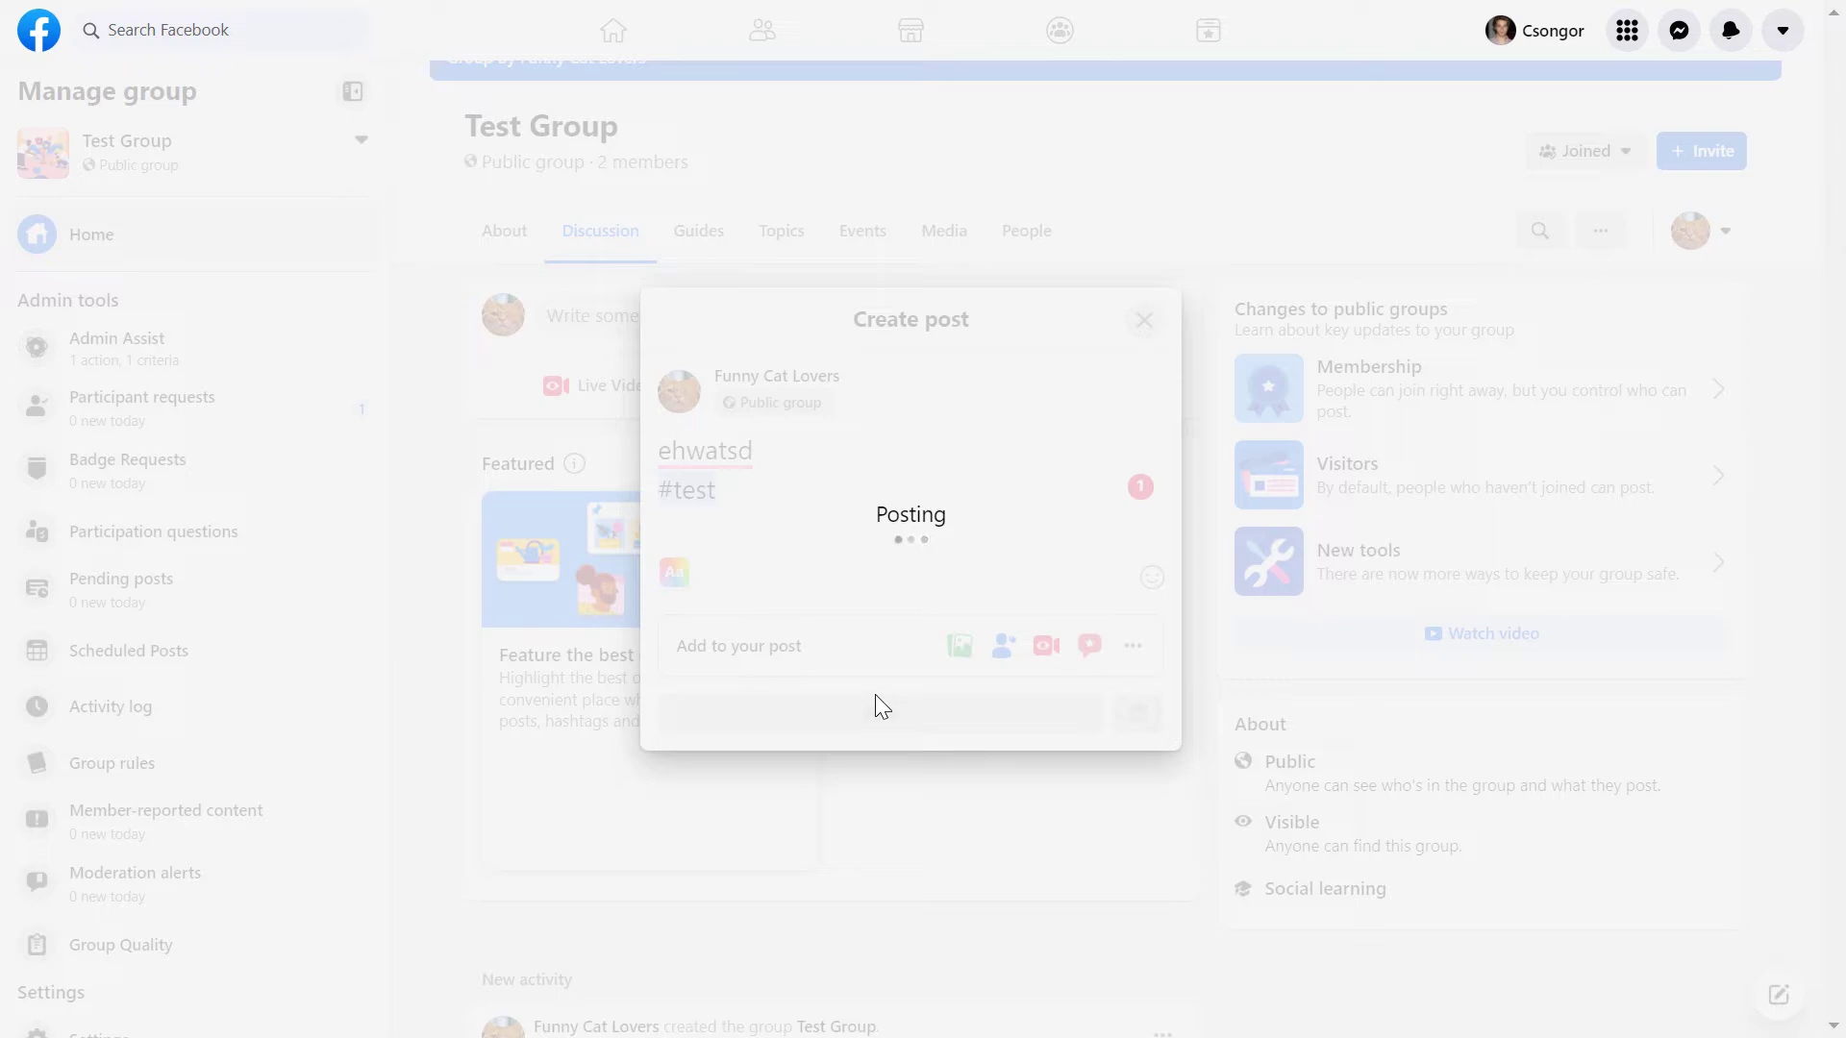
scroll(580, 854, "down", 2)
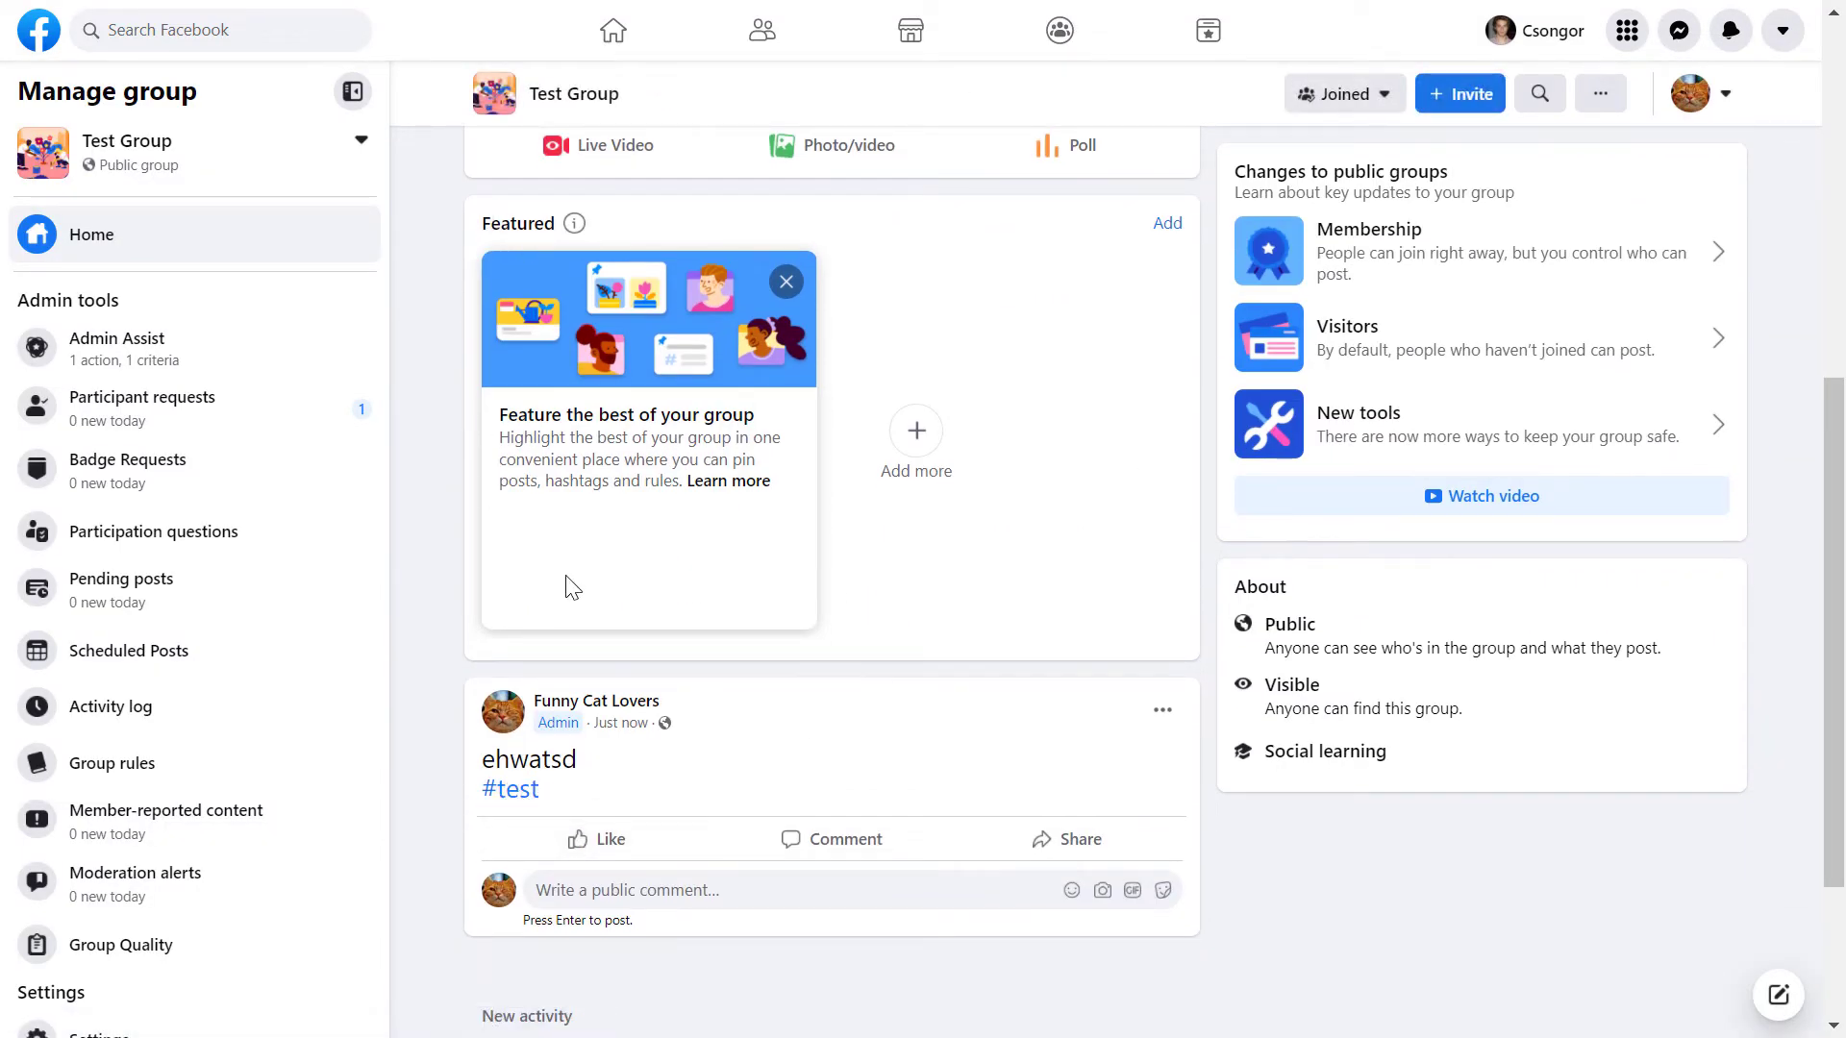
scroll(669, 392, "up", 2)
scroll(780, 627, "up", 2)
scroll(775, 635, "down", 2)
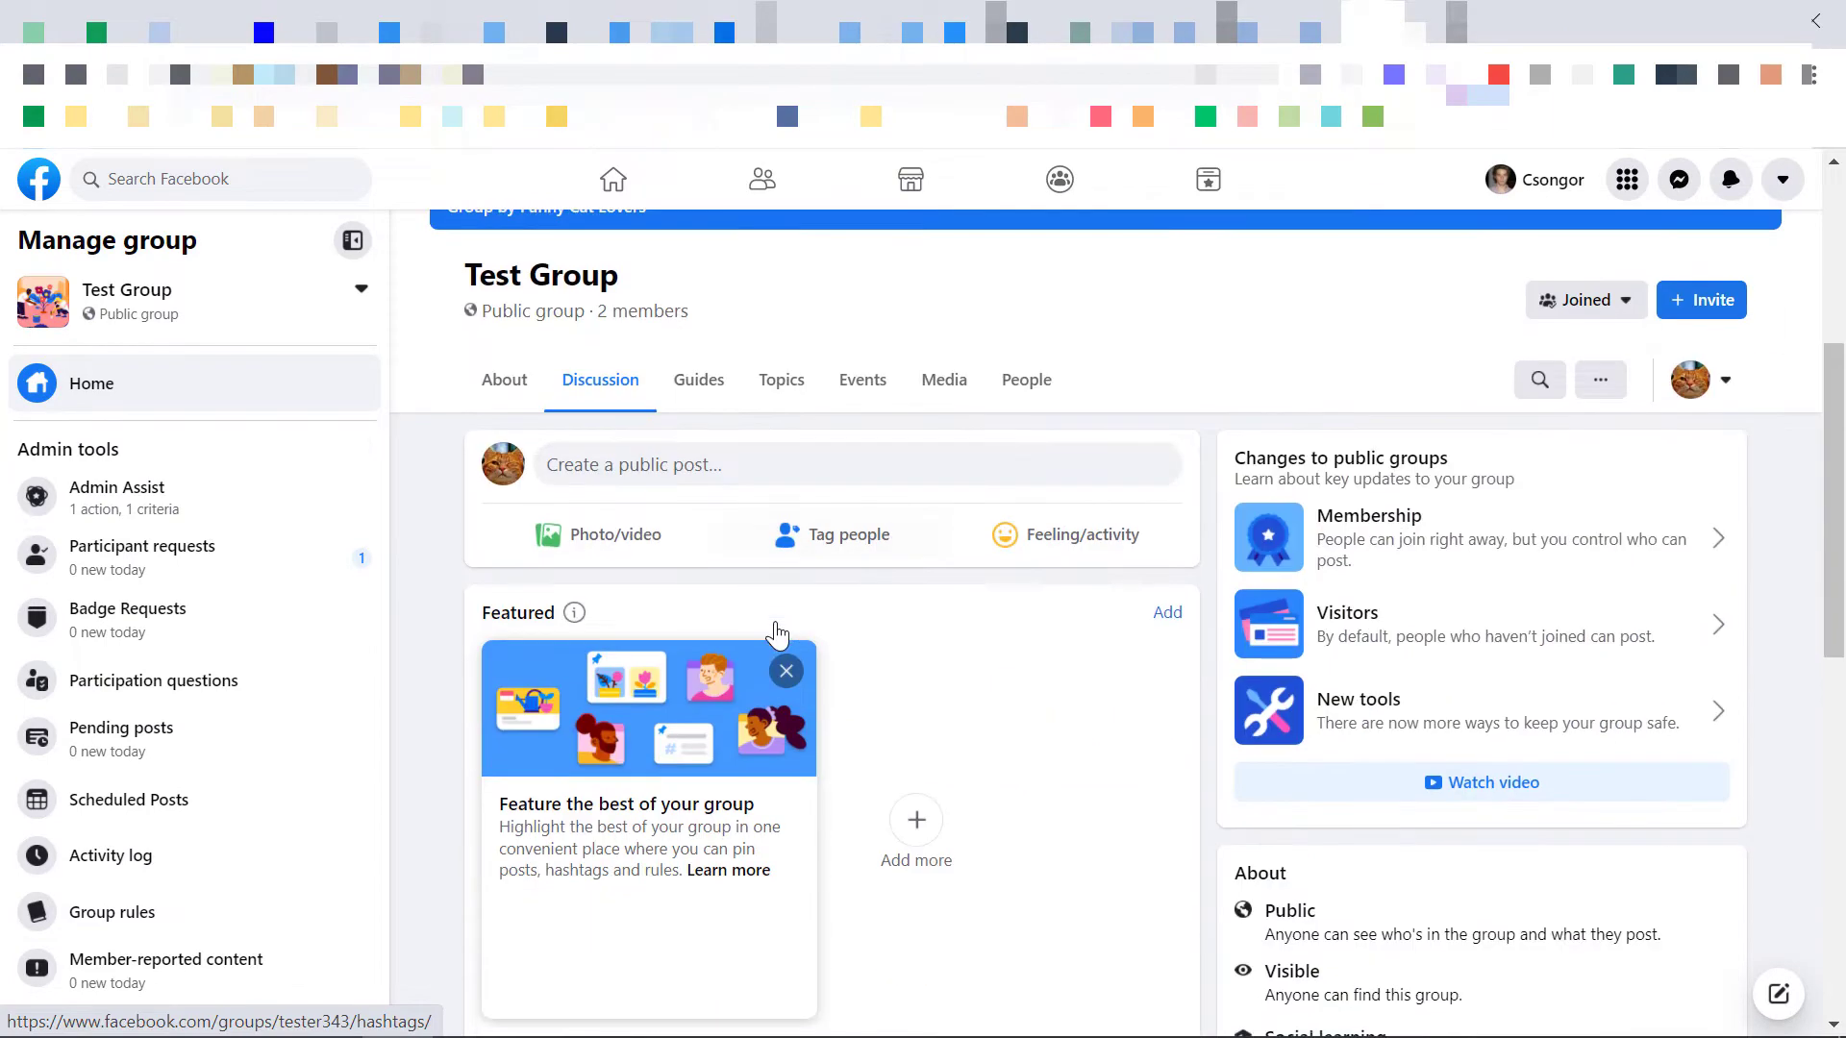
View the topics list showing #test with one post, then filter to Pinned topics
left_click(778, 382)
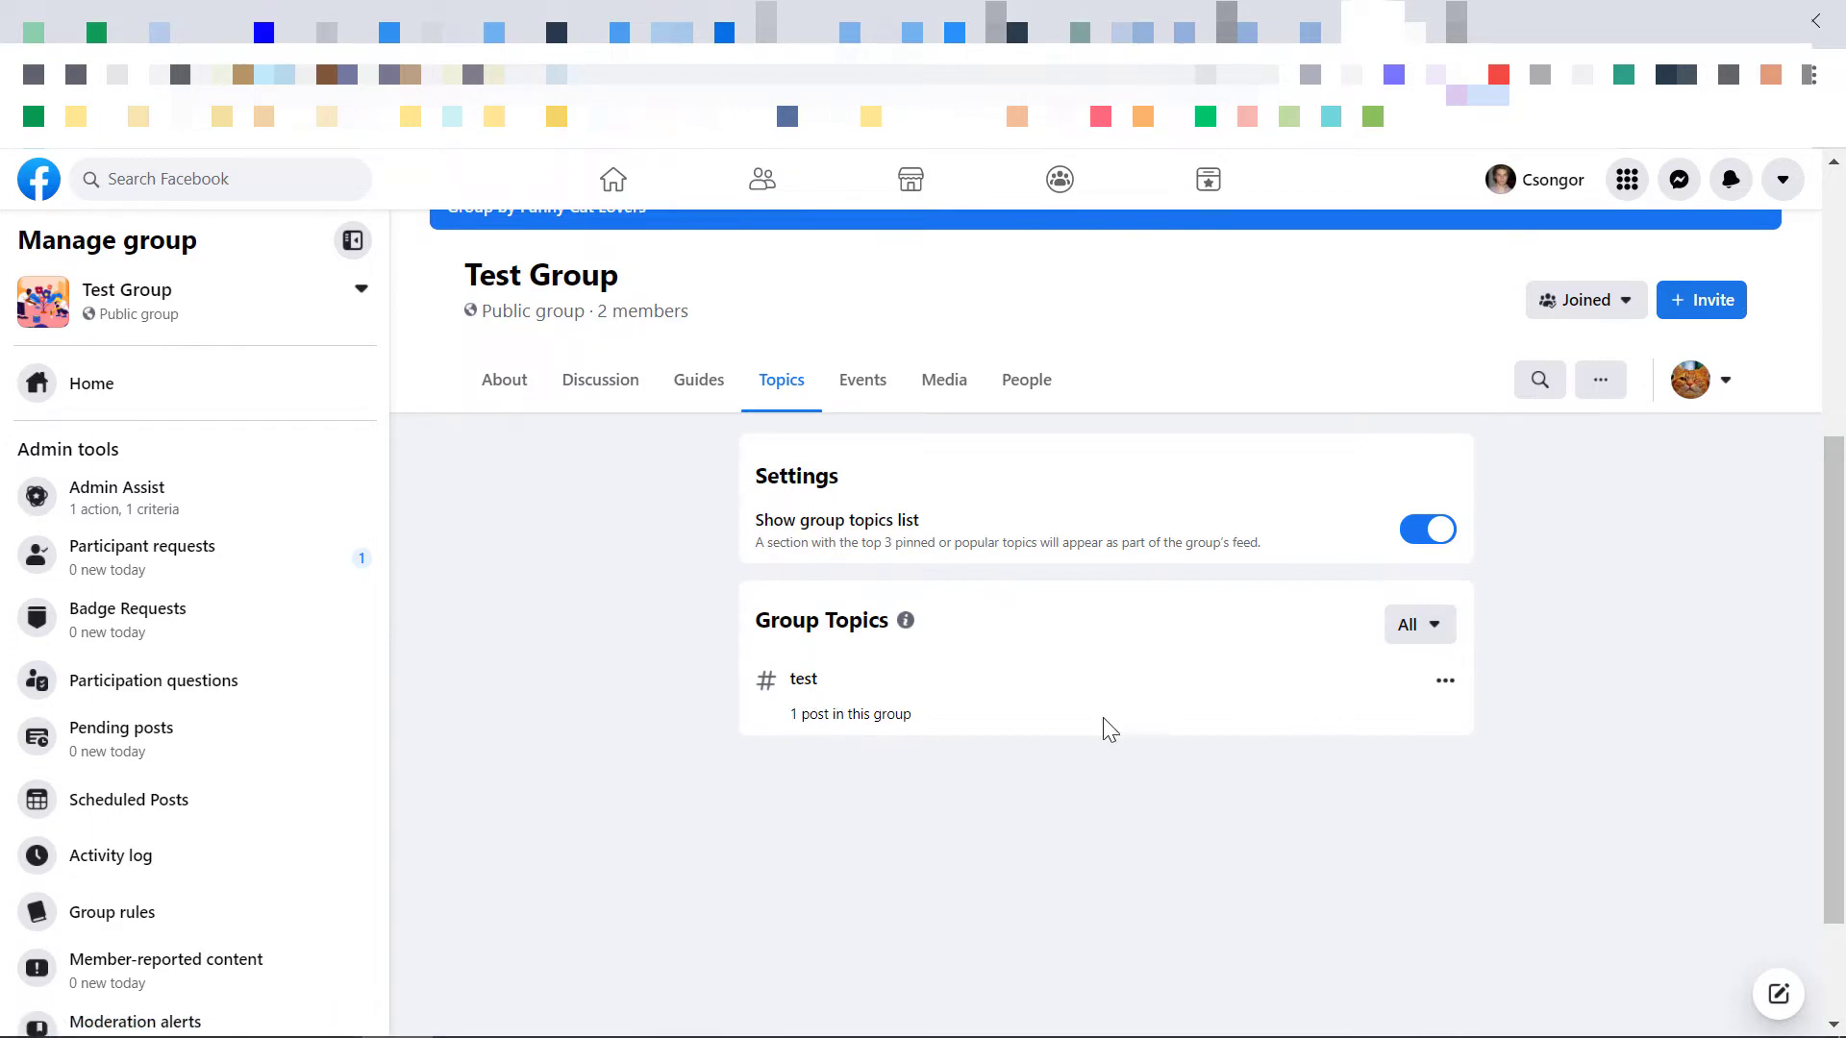
left_click(1444, 683)
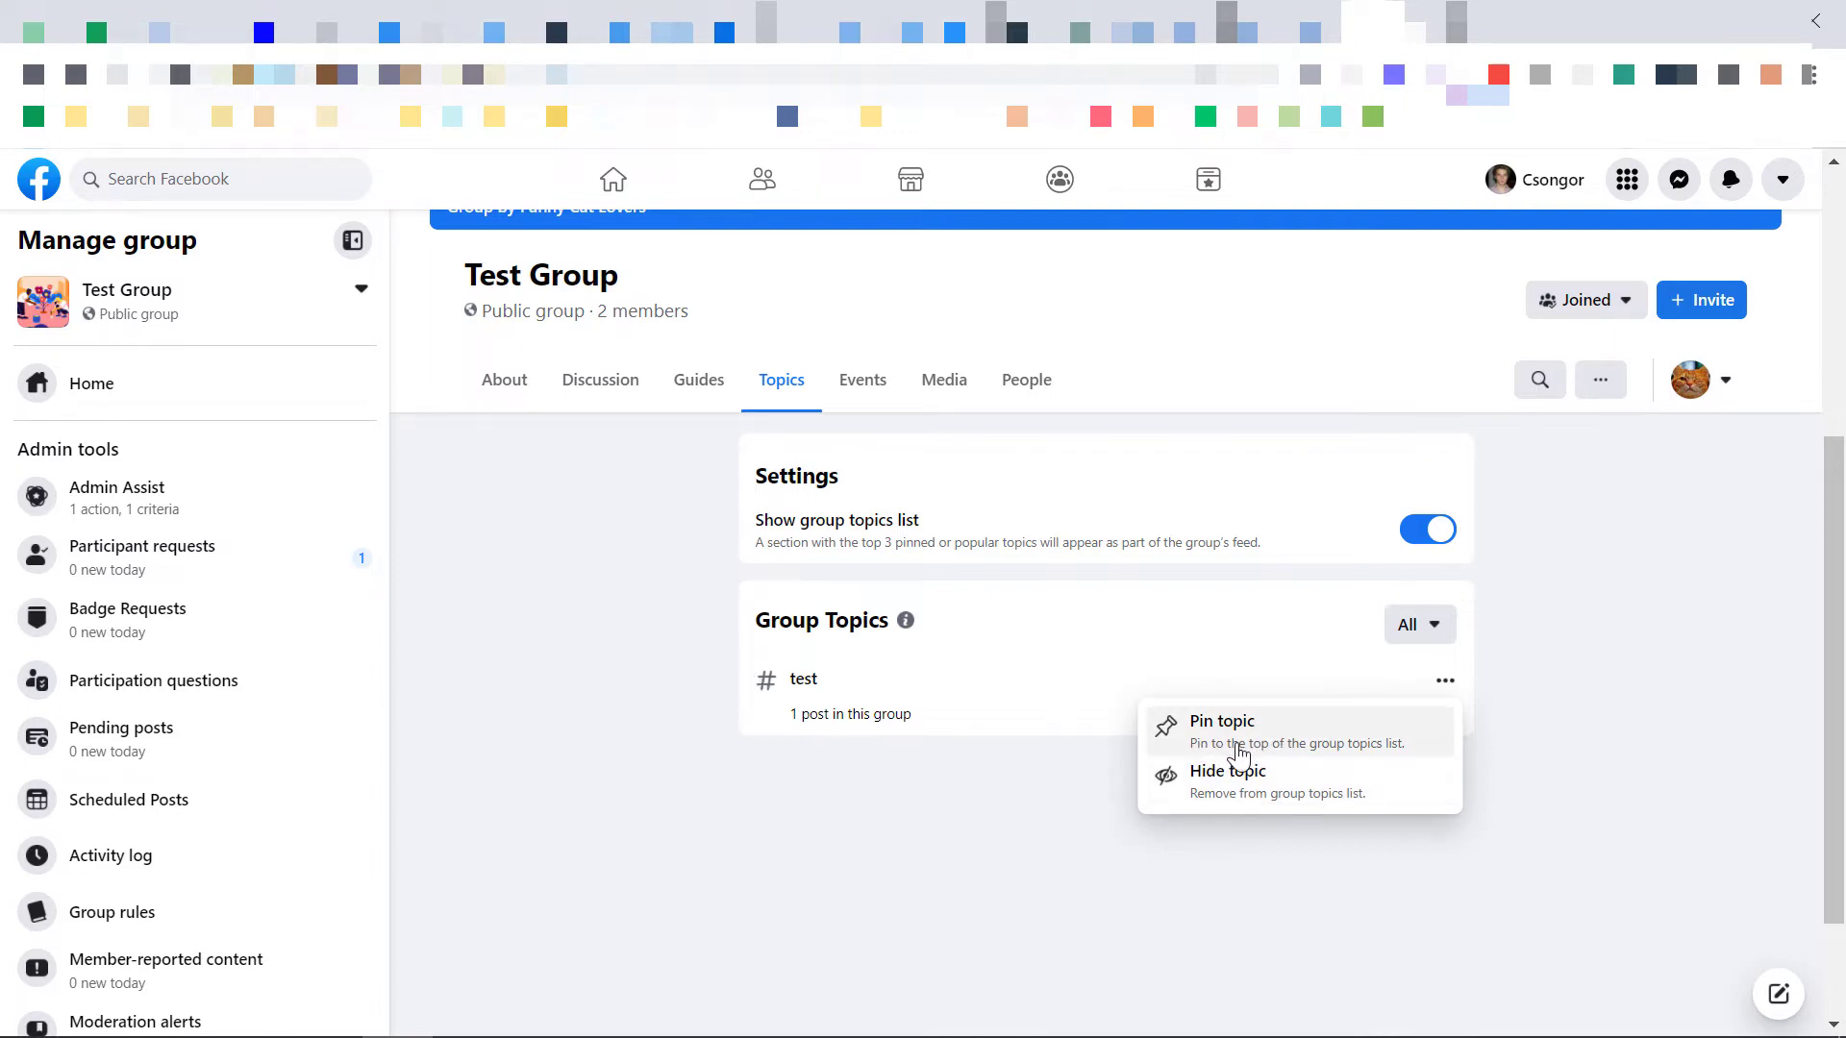
left_click(1408, 626)
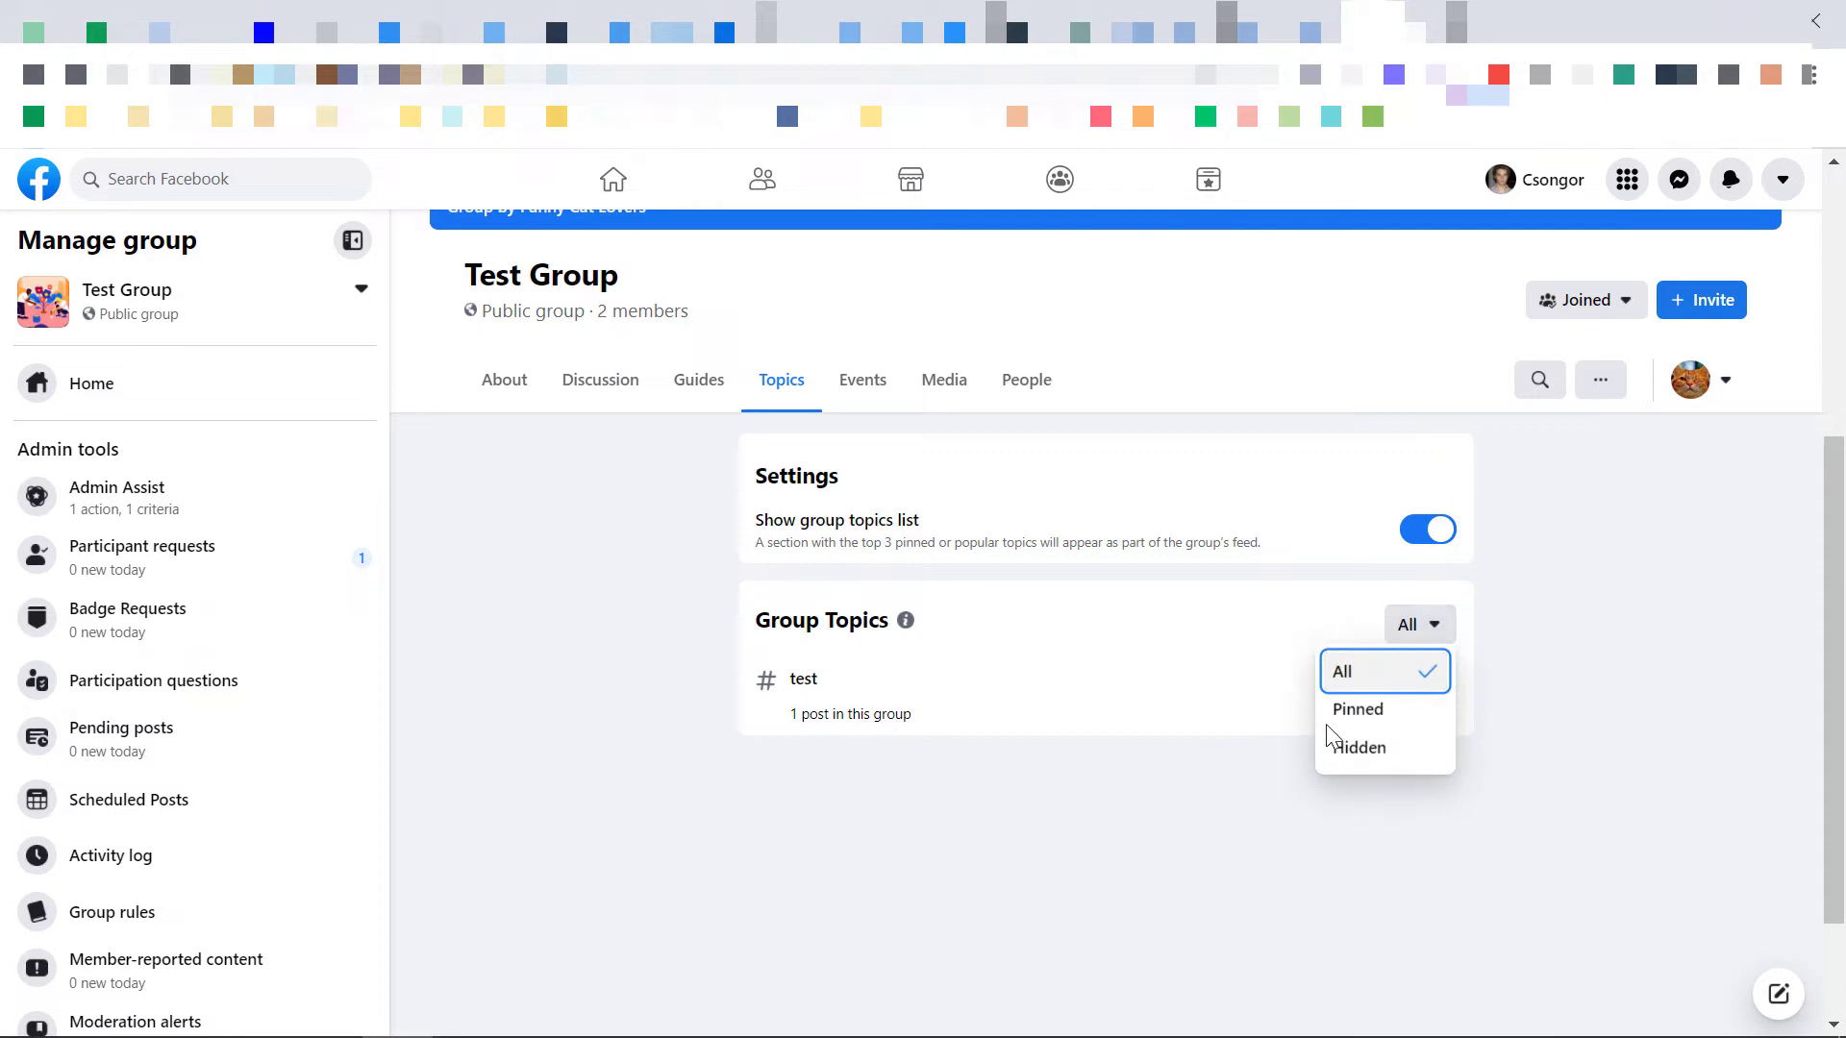
left_click(1353, 710)
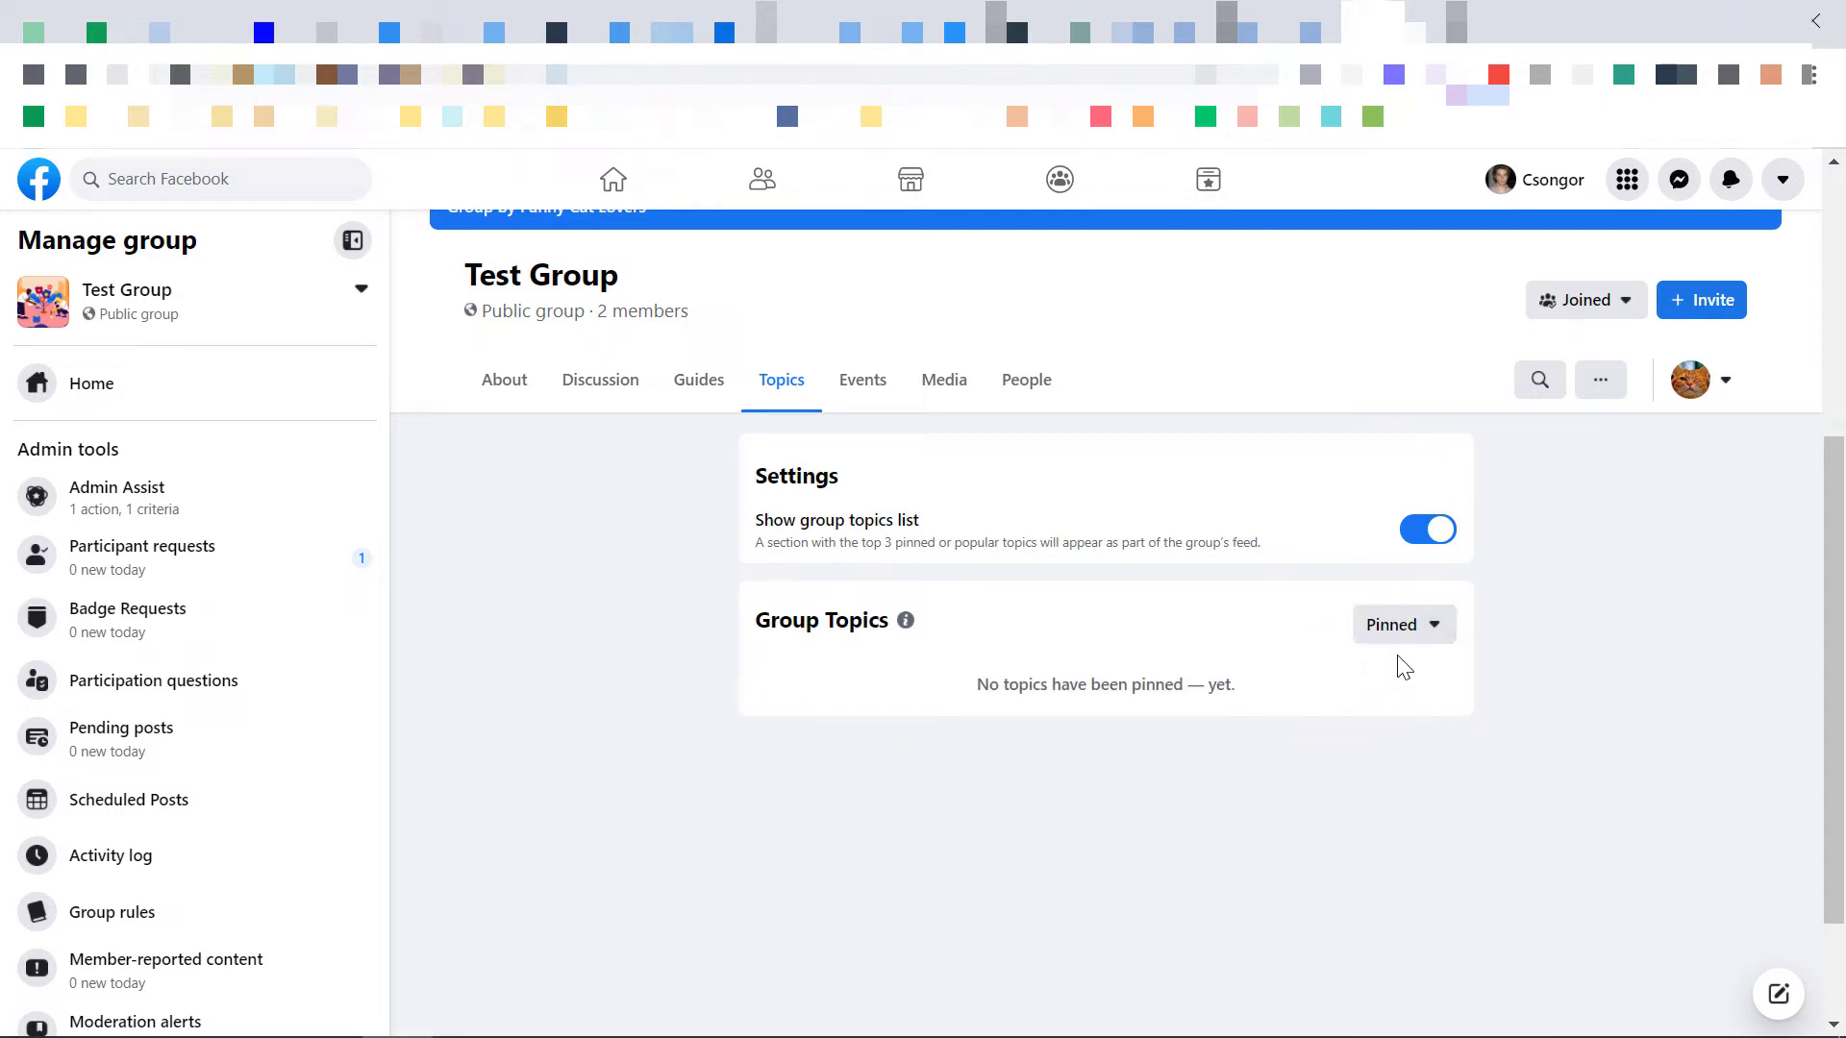
Switch the topic filter back to All and reopen the #test topic's options
left_click(1402, 632)
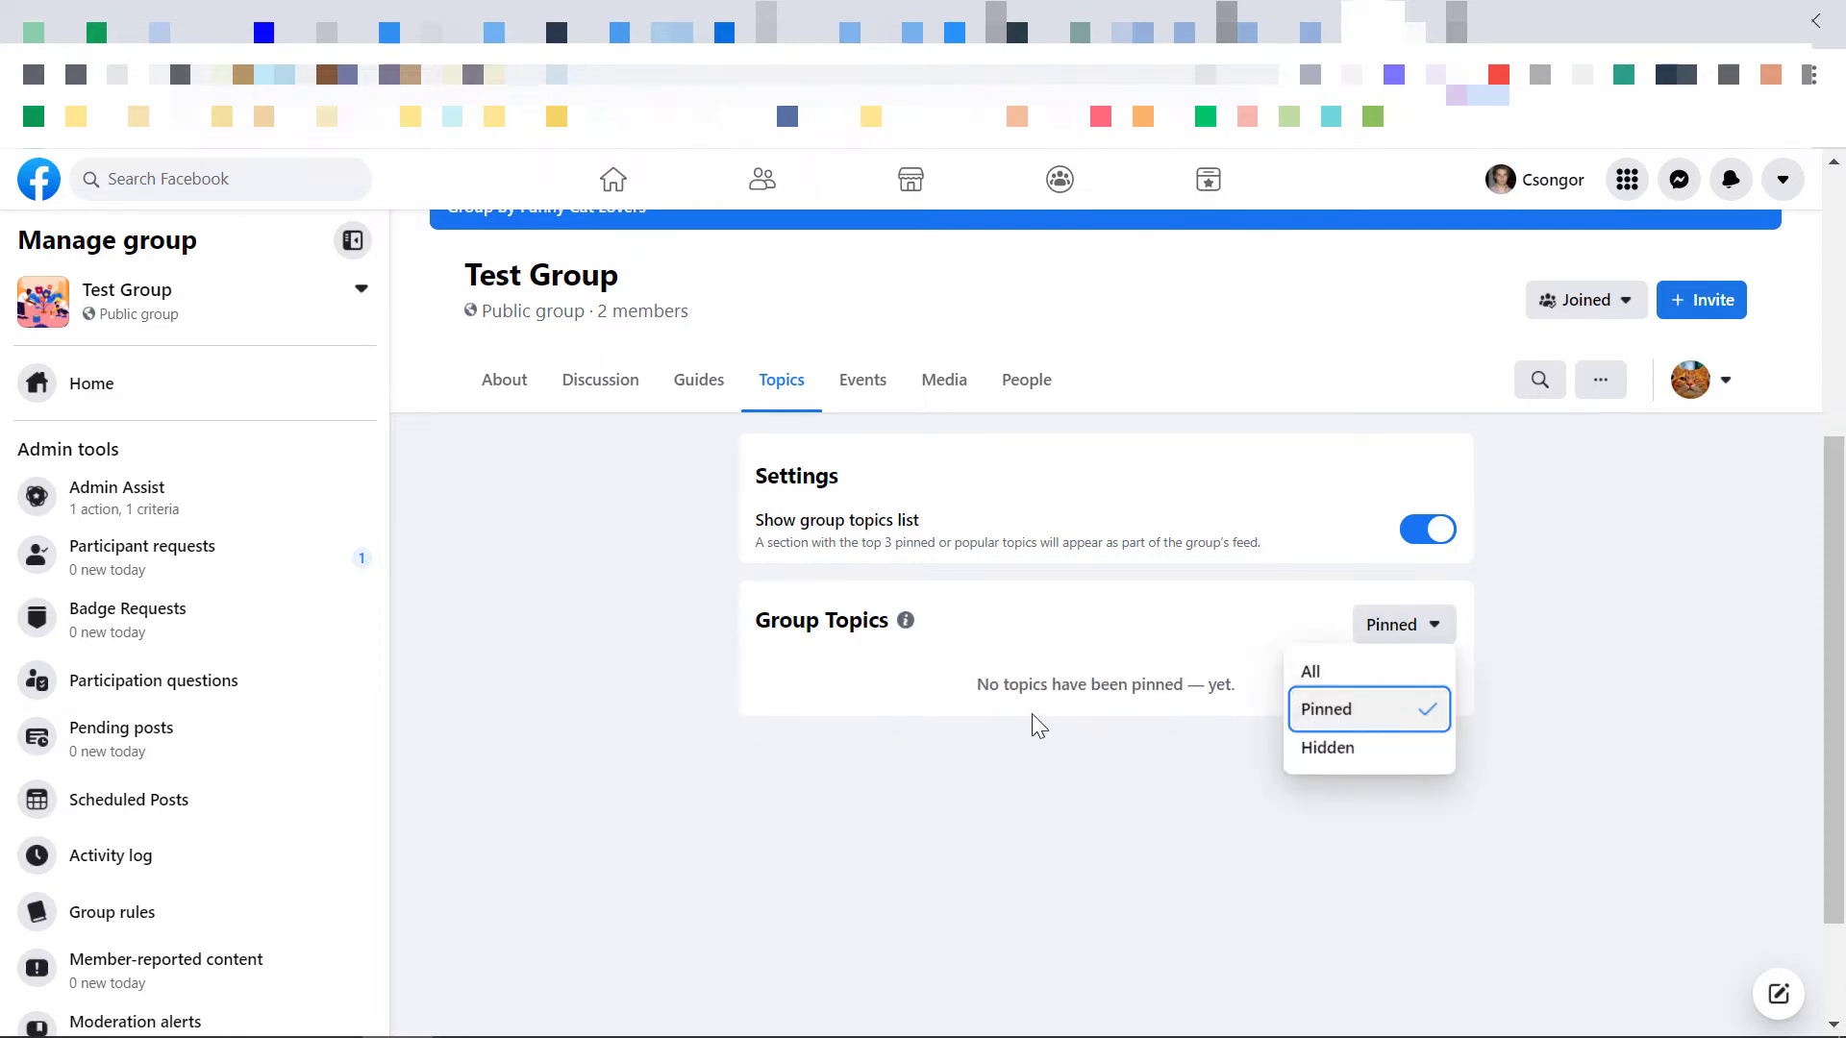
left_click(1360, 675)
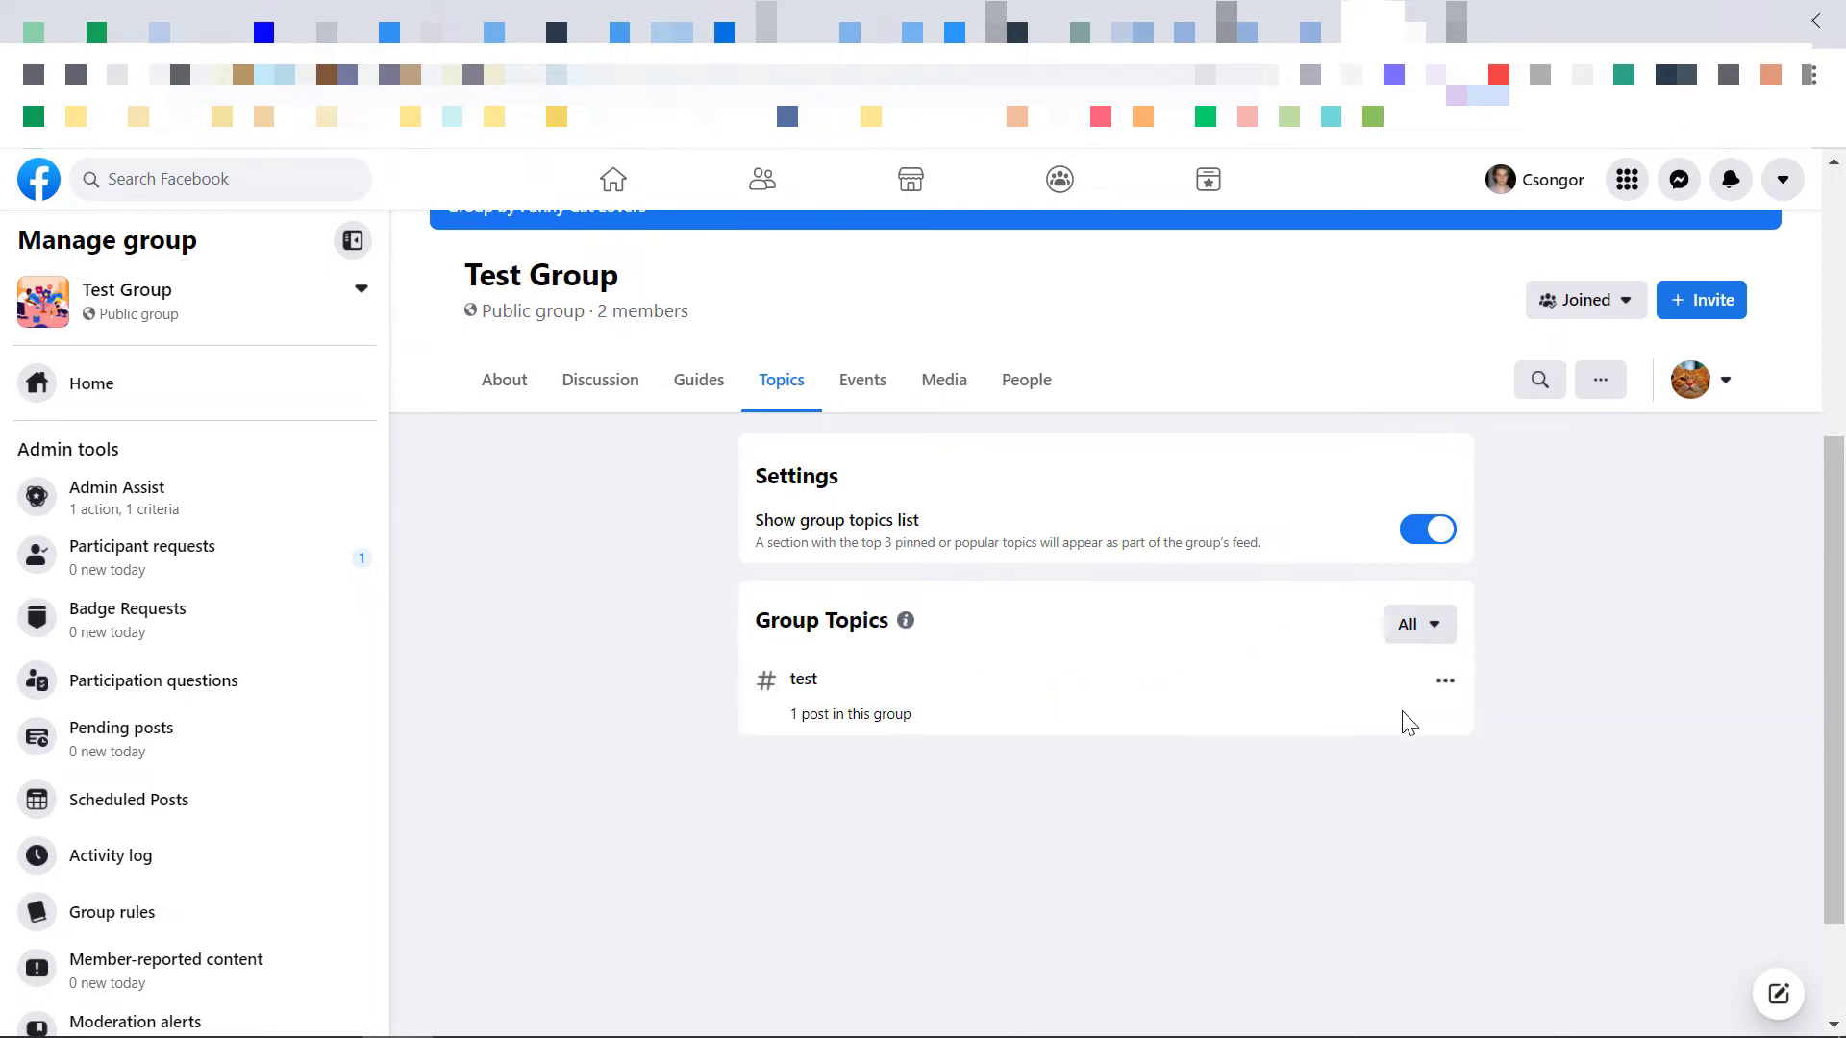
left_click(1445, 679)
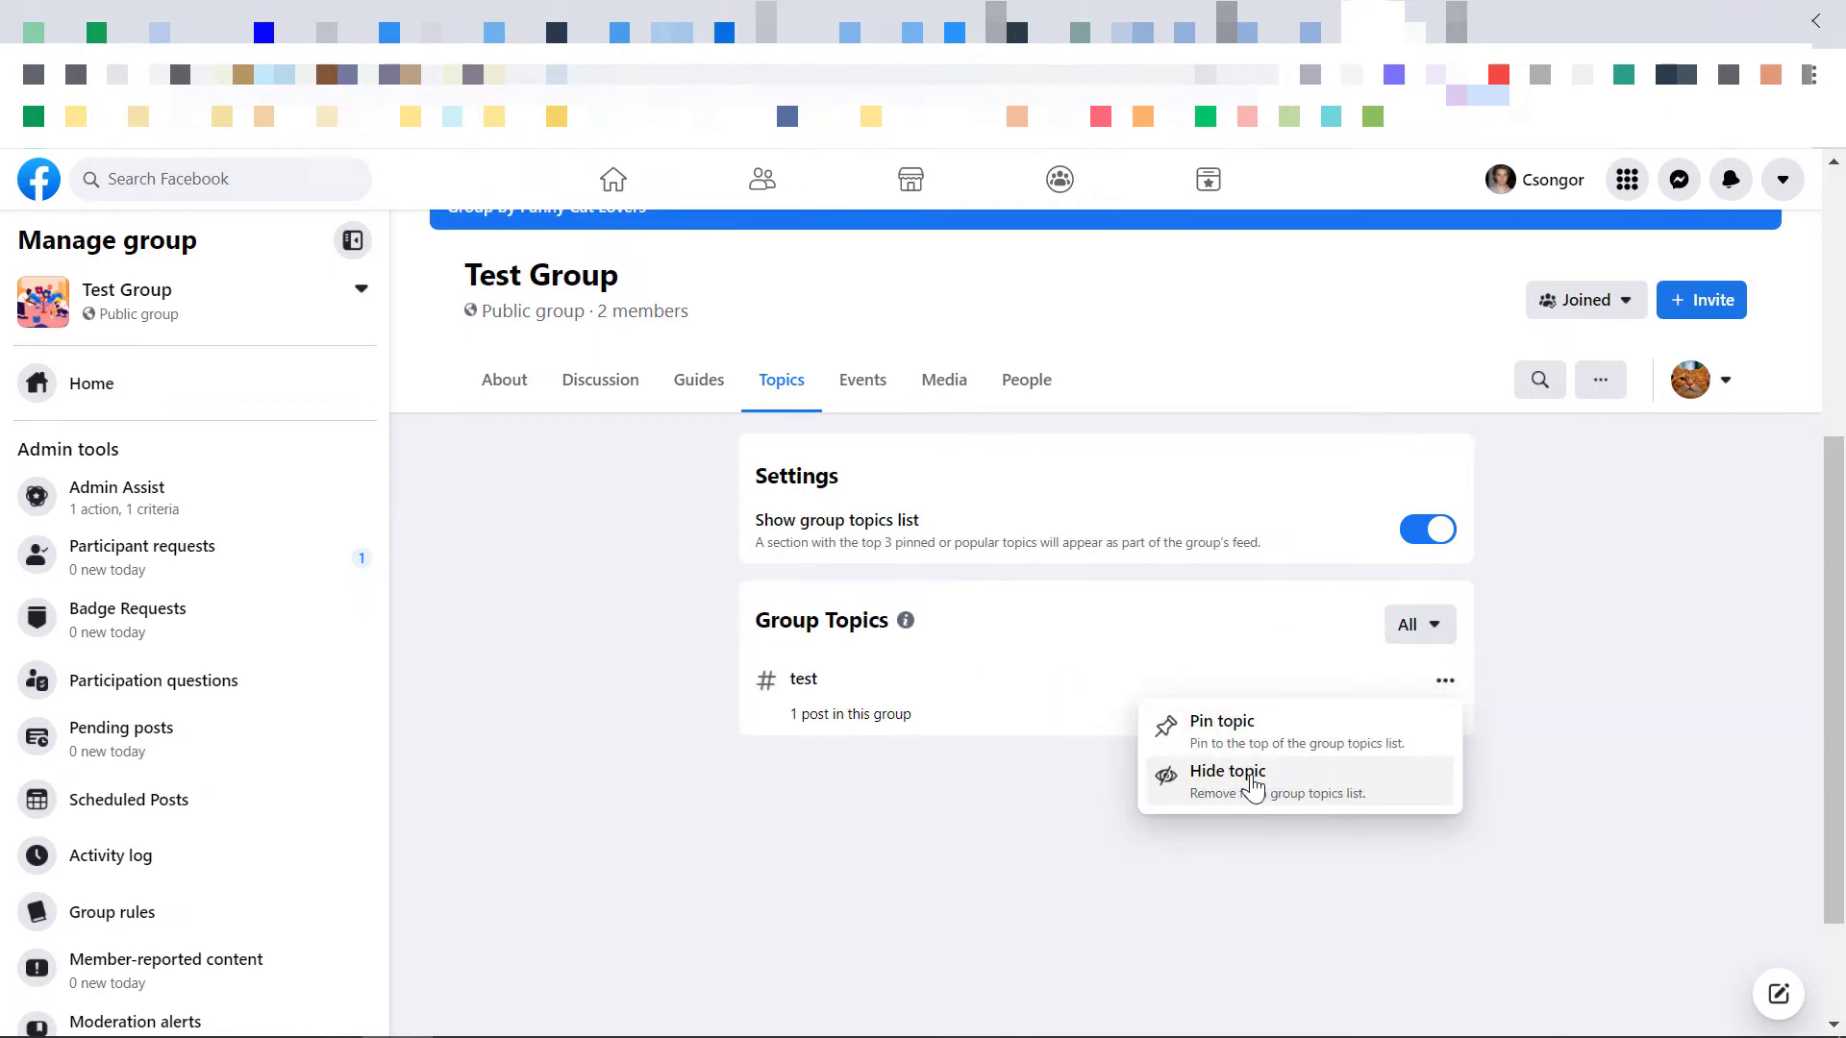
View the #test topic page with its single post, then go back to the group feed
left_click(795, 688)
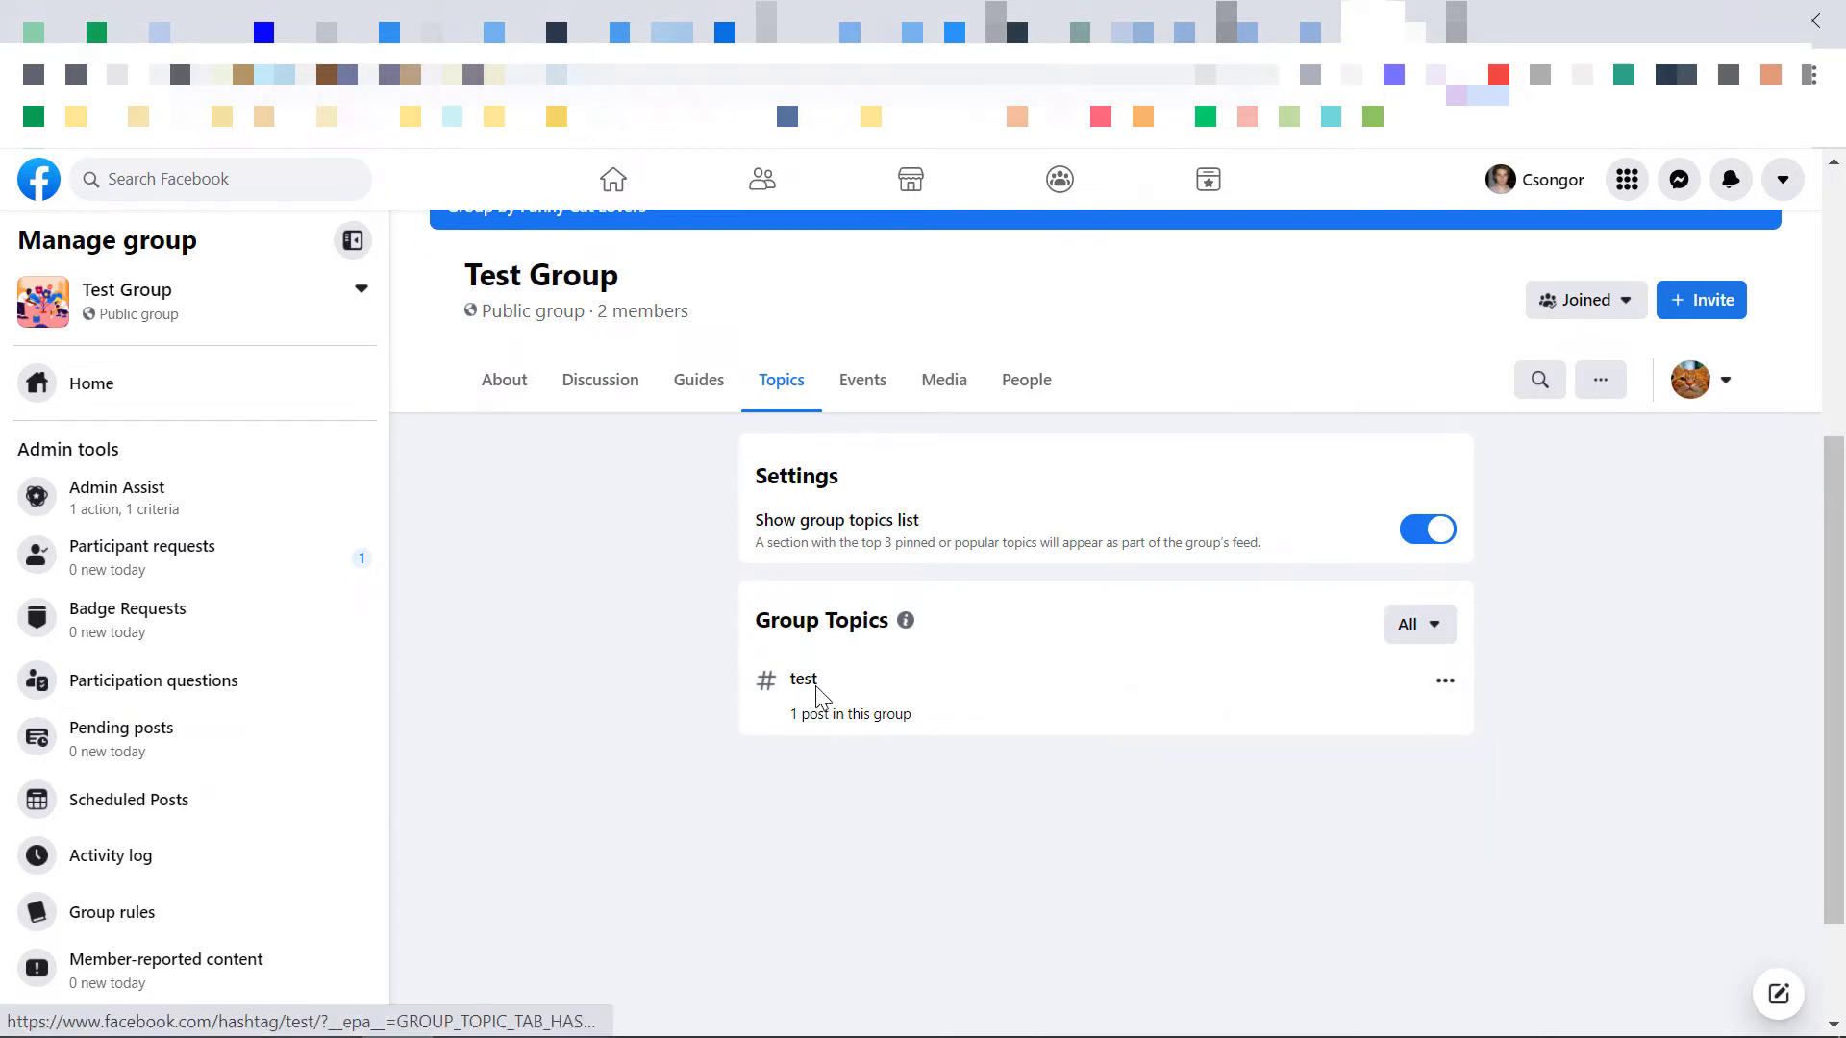
left_click(803, 681)
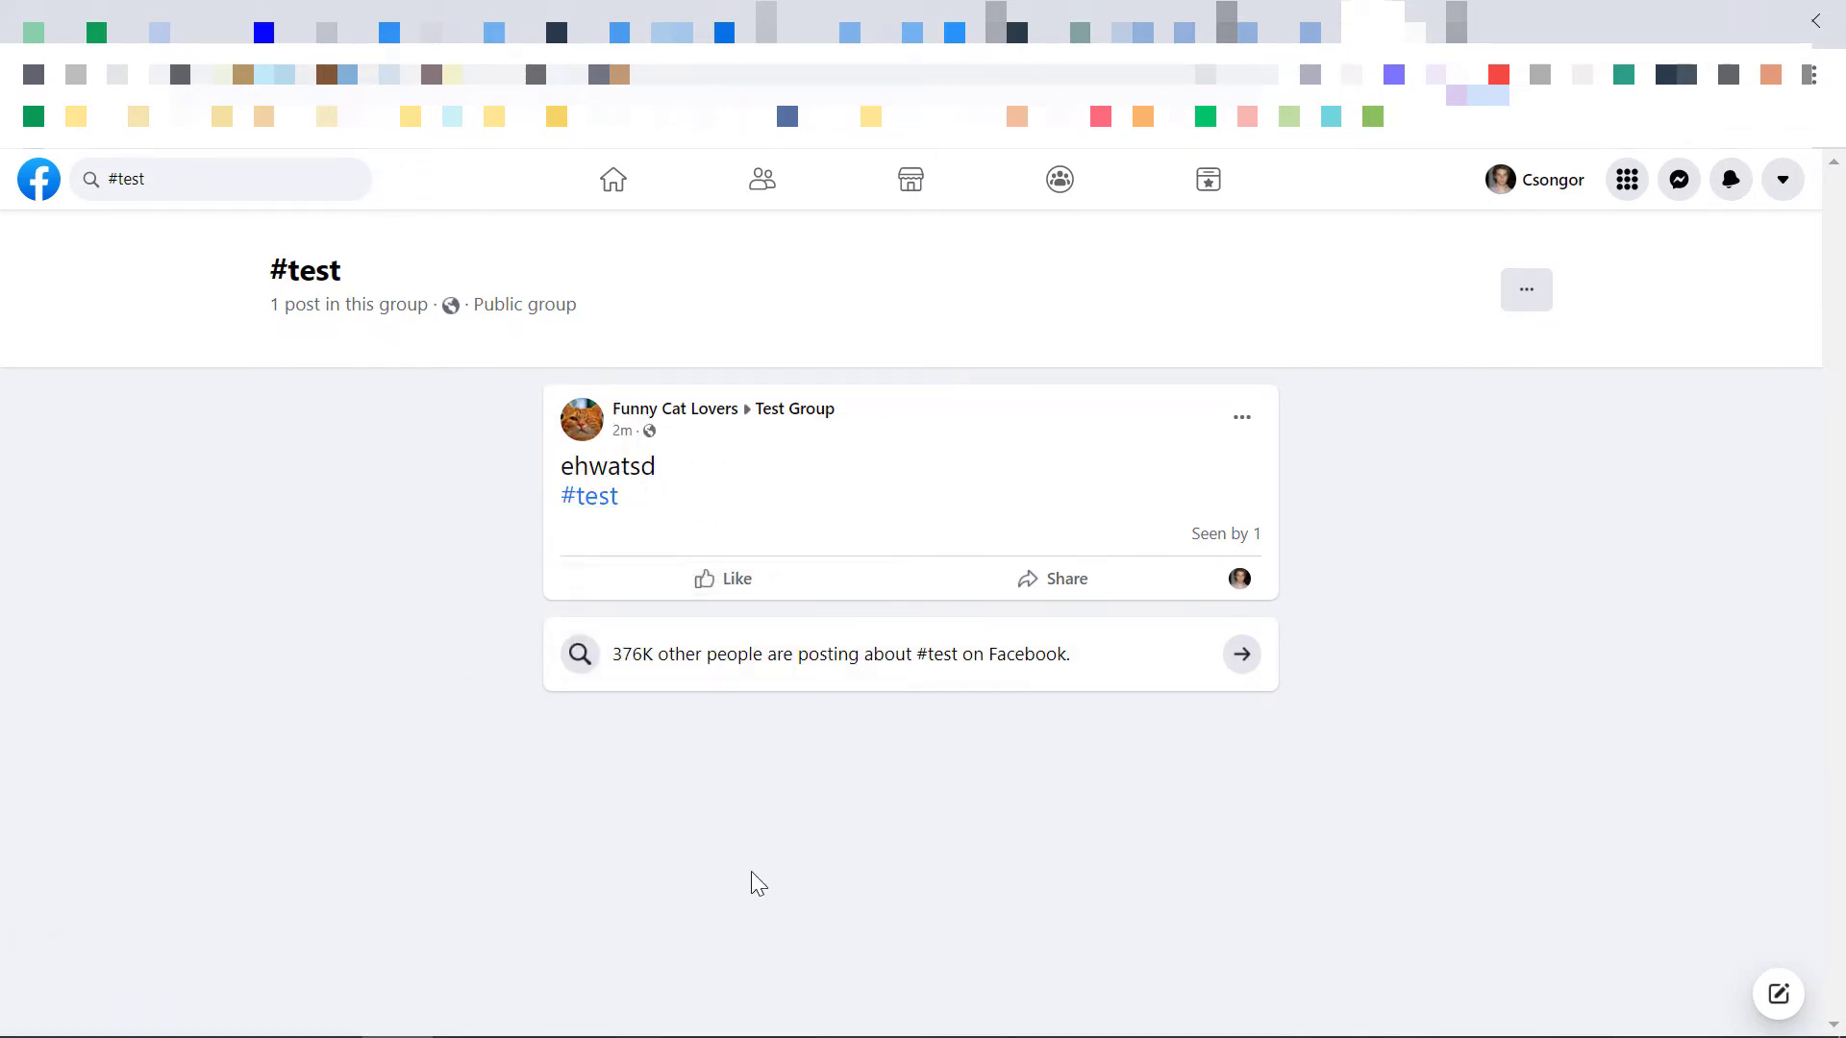
key("alt+Left")
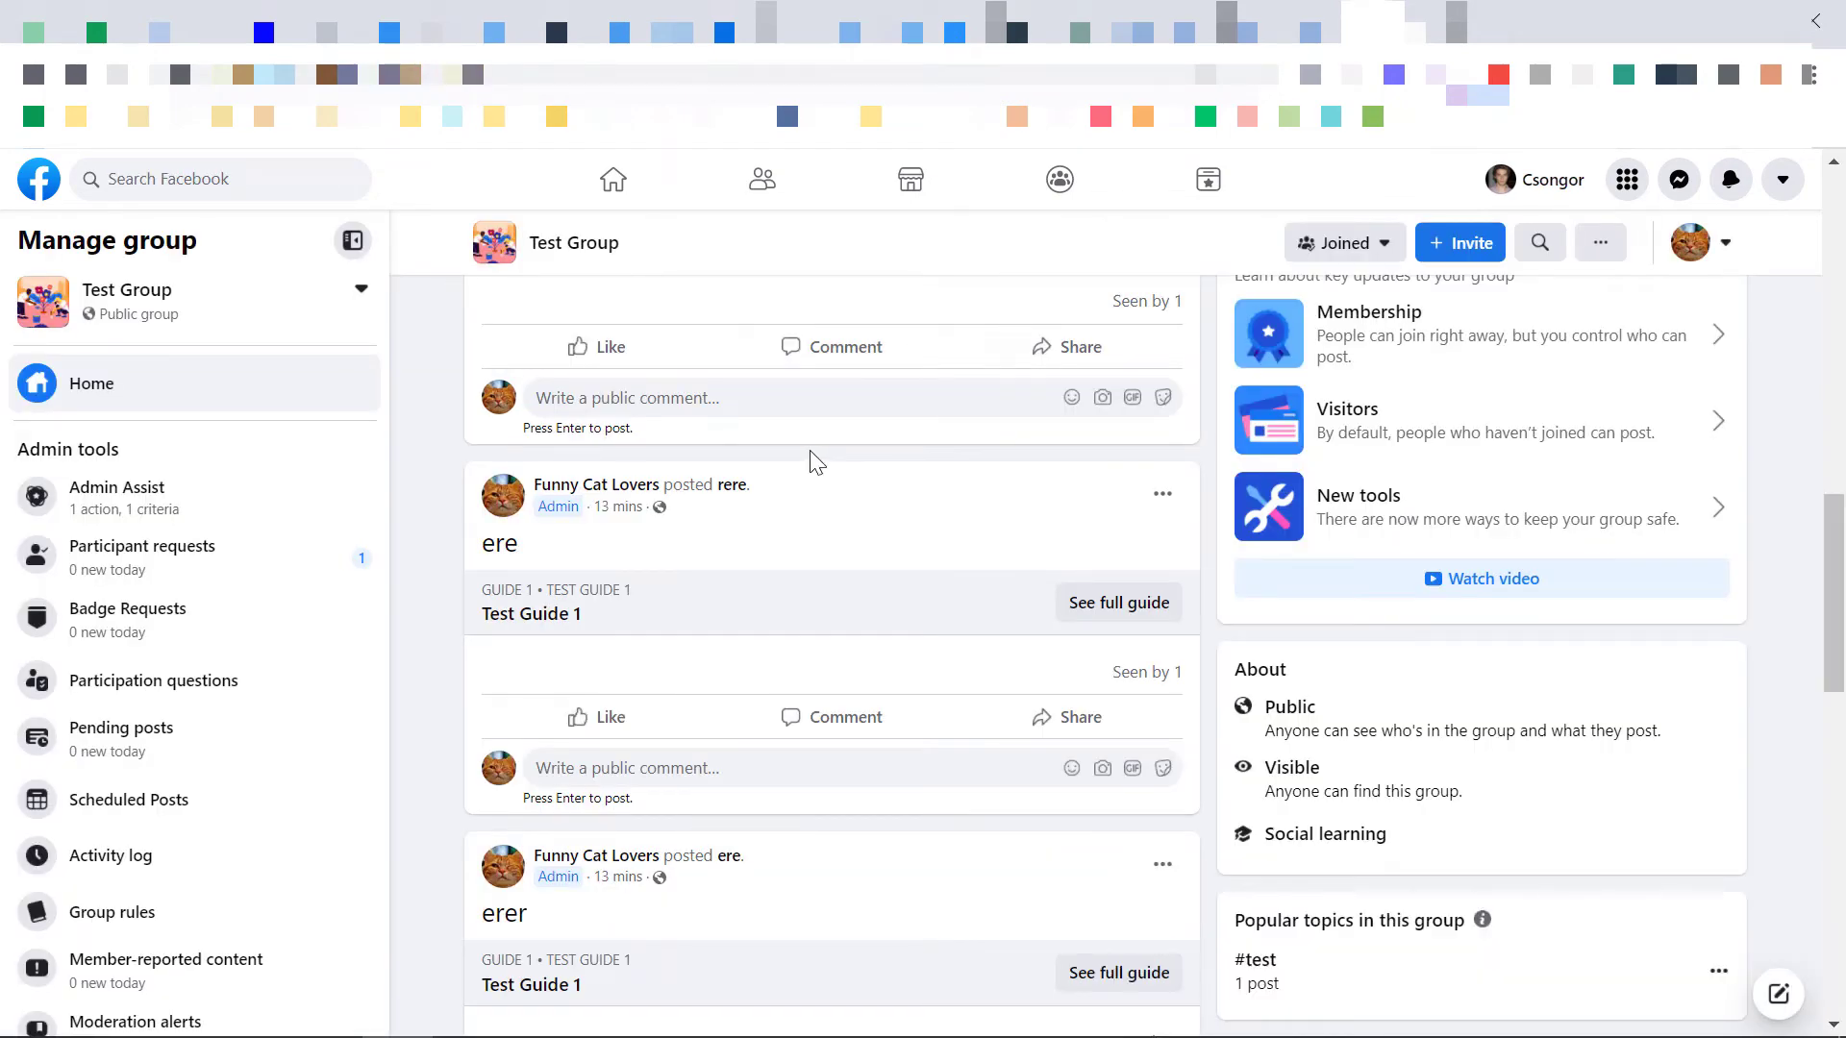
Reach the topic editor for the 'ere' post via its options menu
left_click(1161, 507)
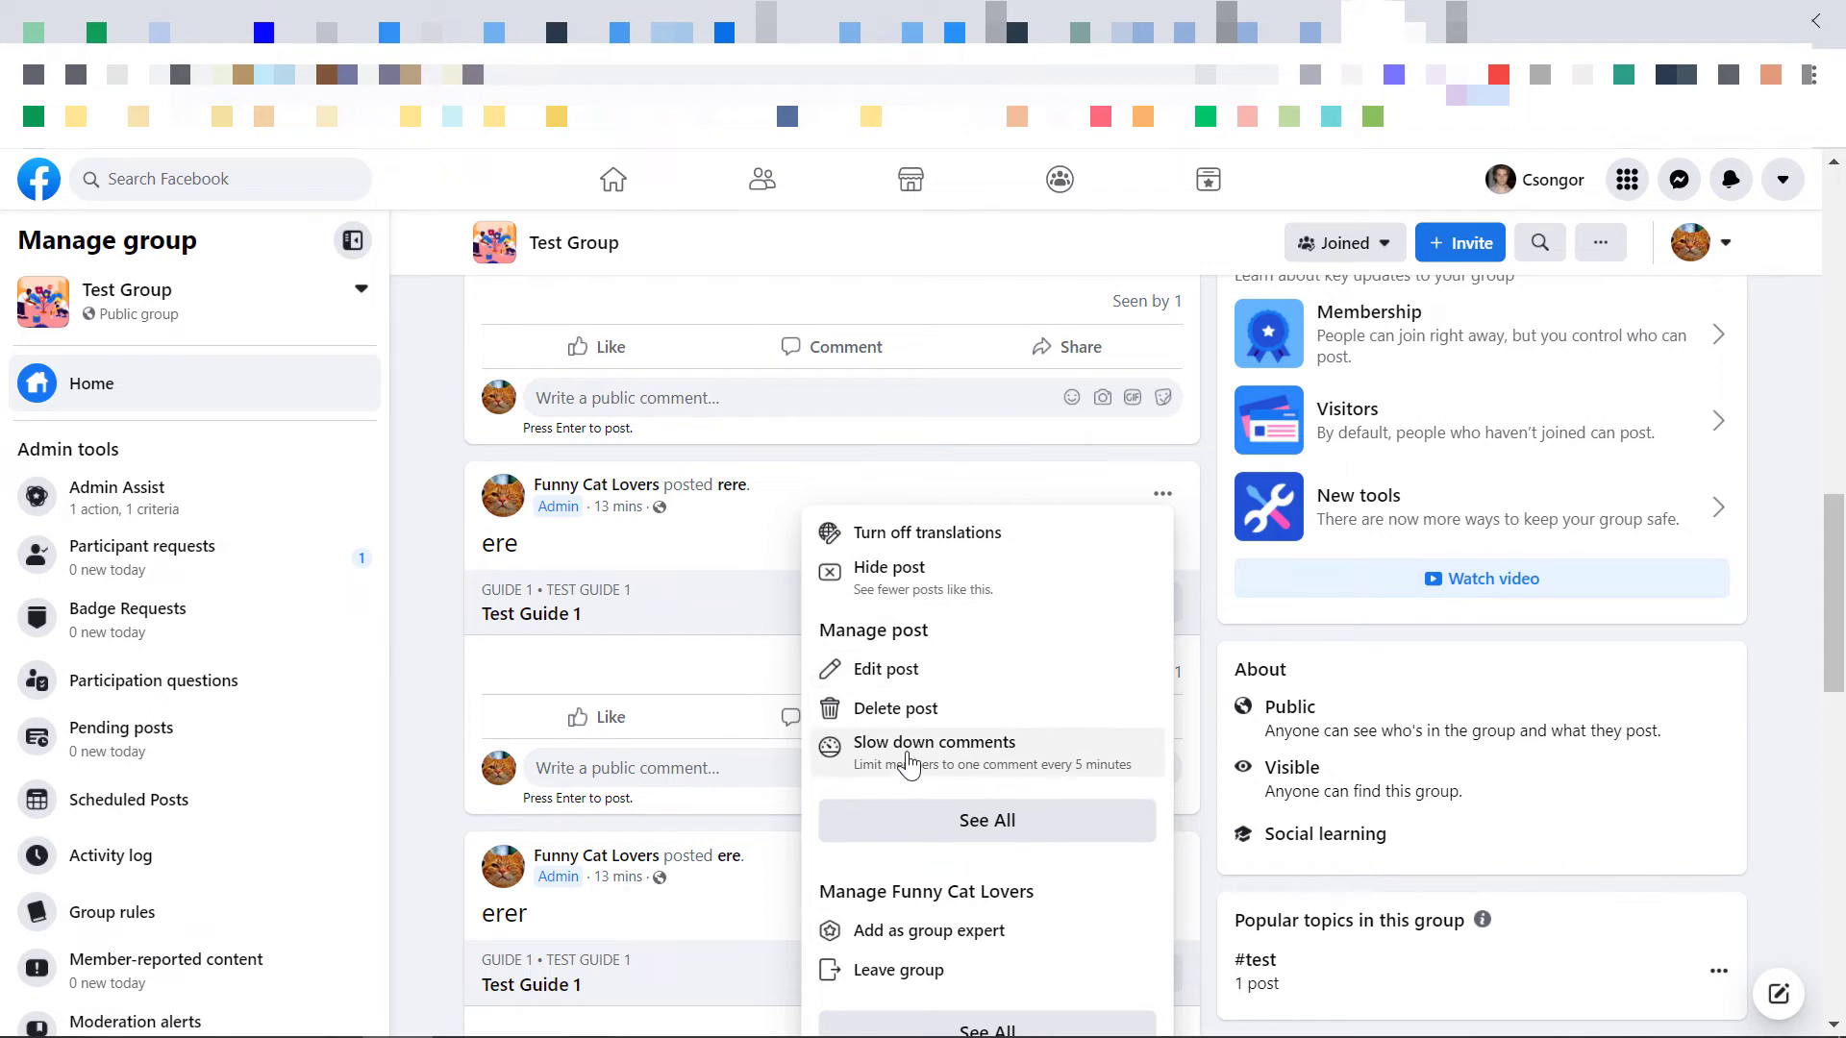
left_click(924, 822)
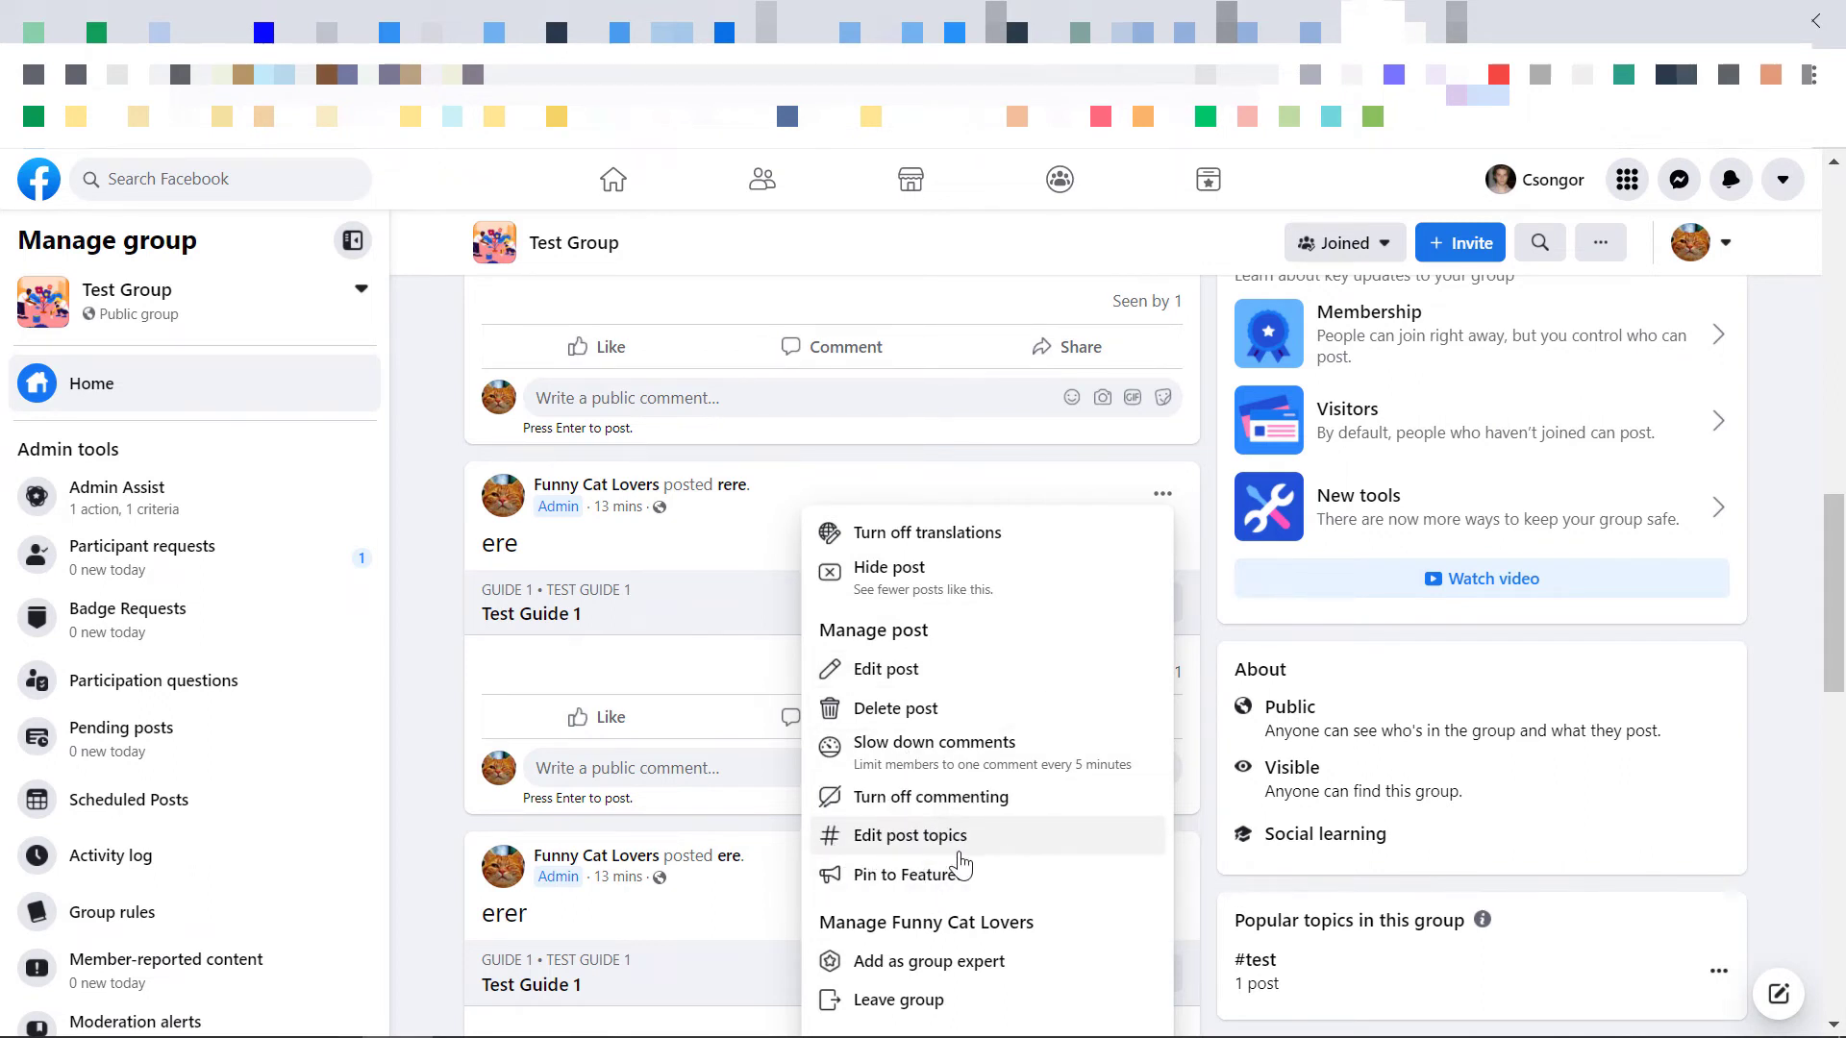
left_click(958, 848)
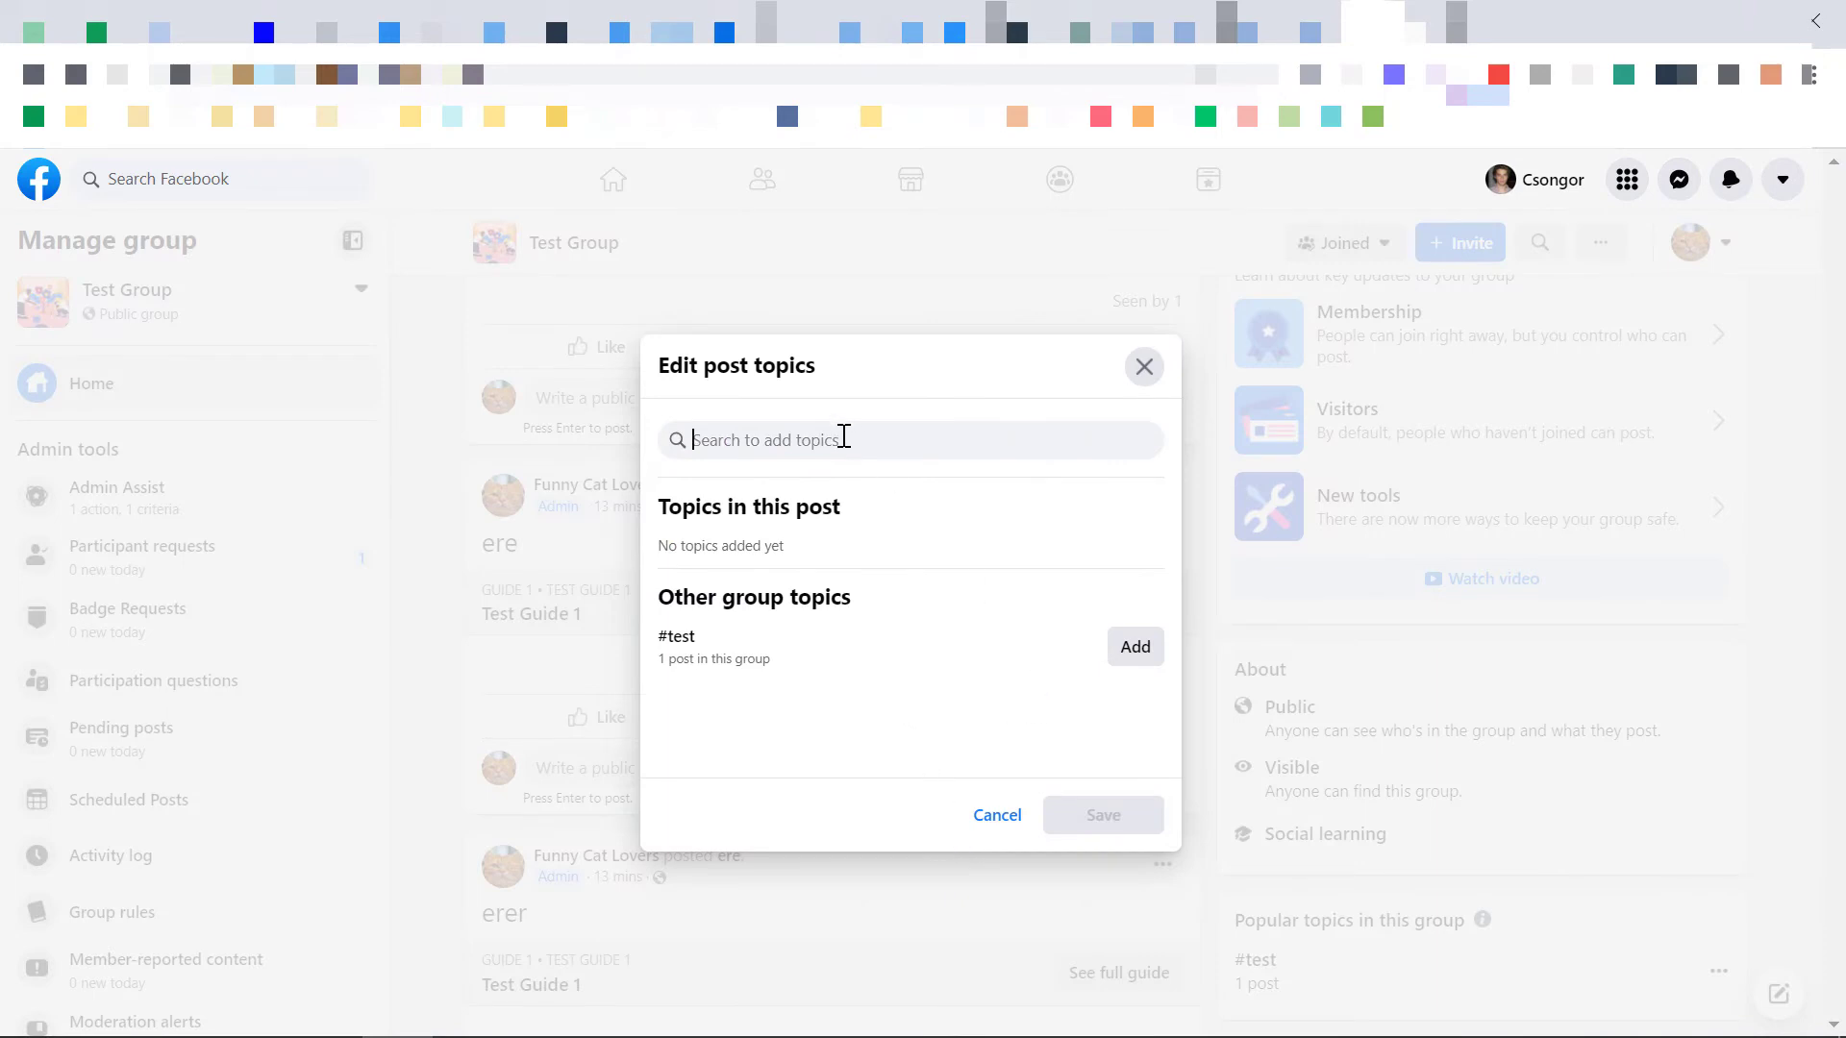
type("test2")
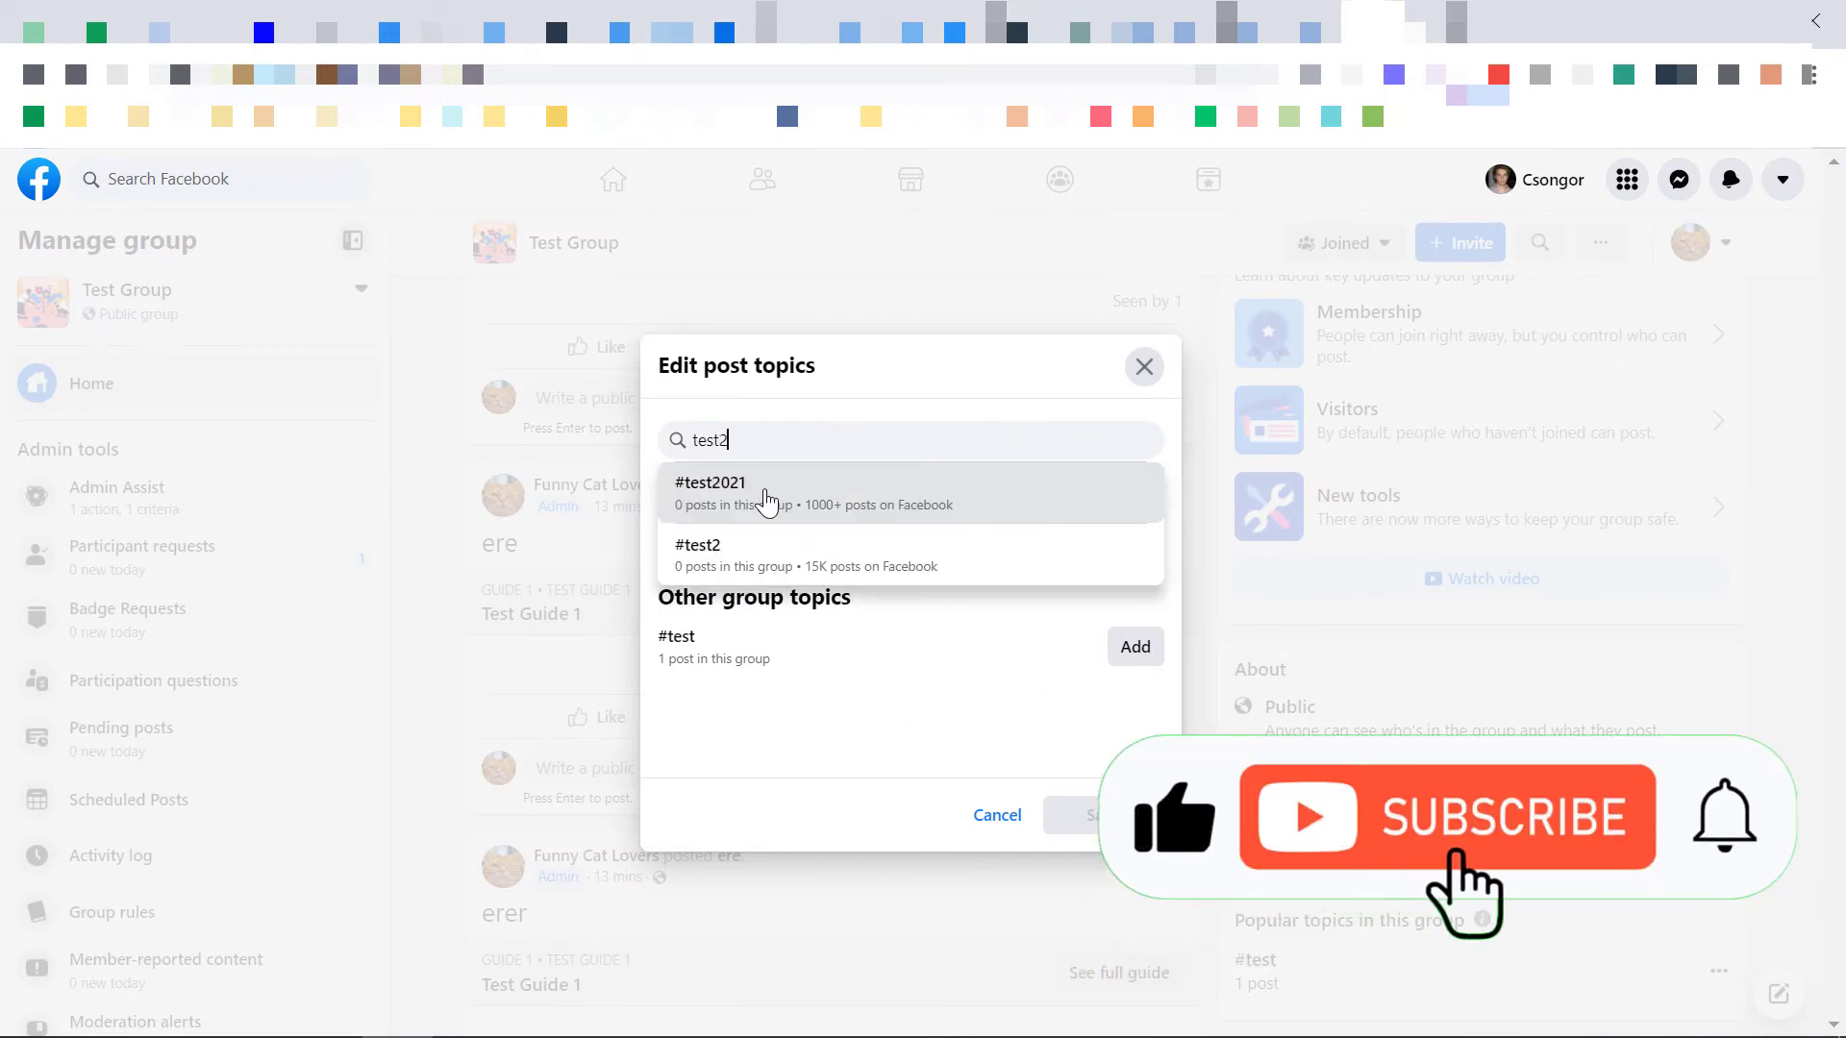
Add the #test2021 and #test topics to the post and save
left_click(754, 492)
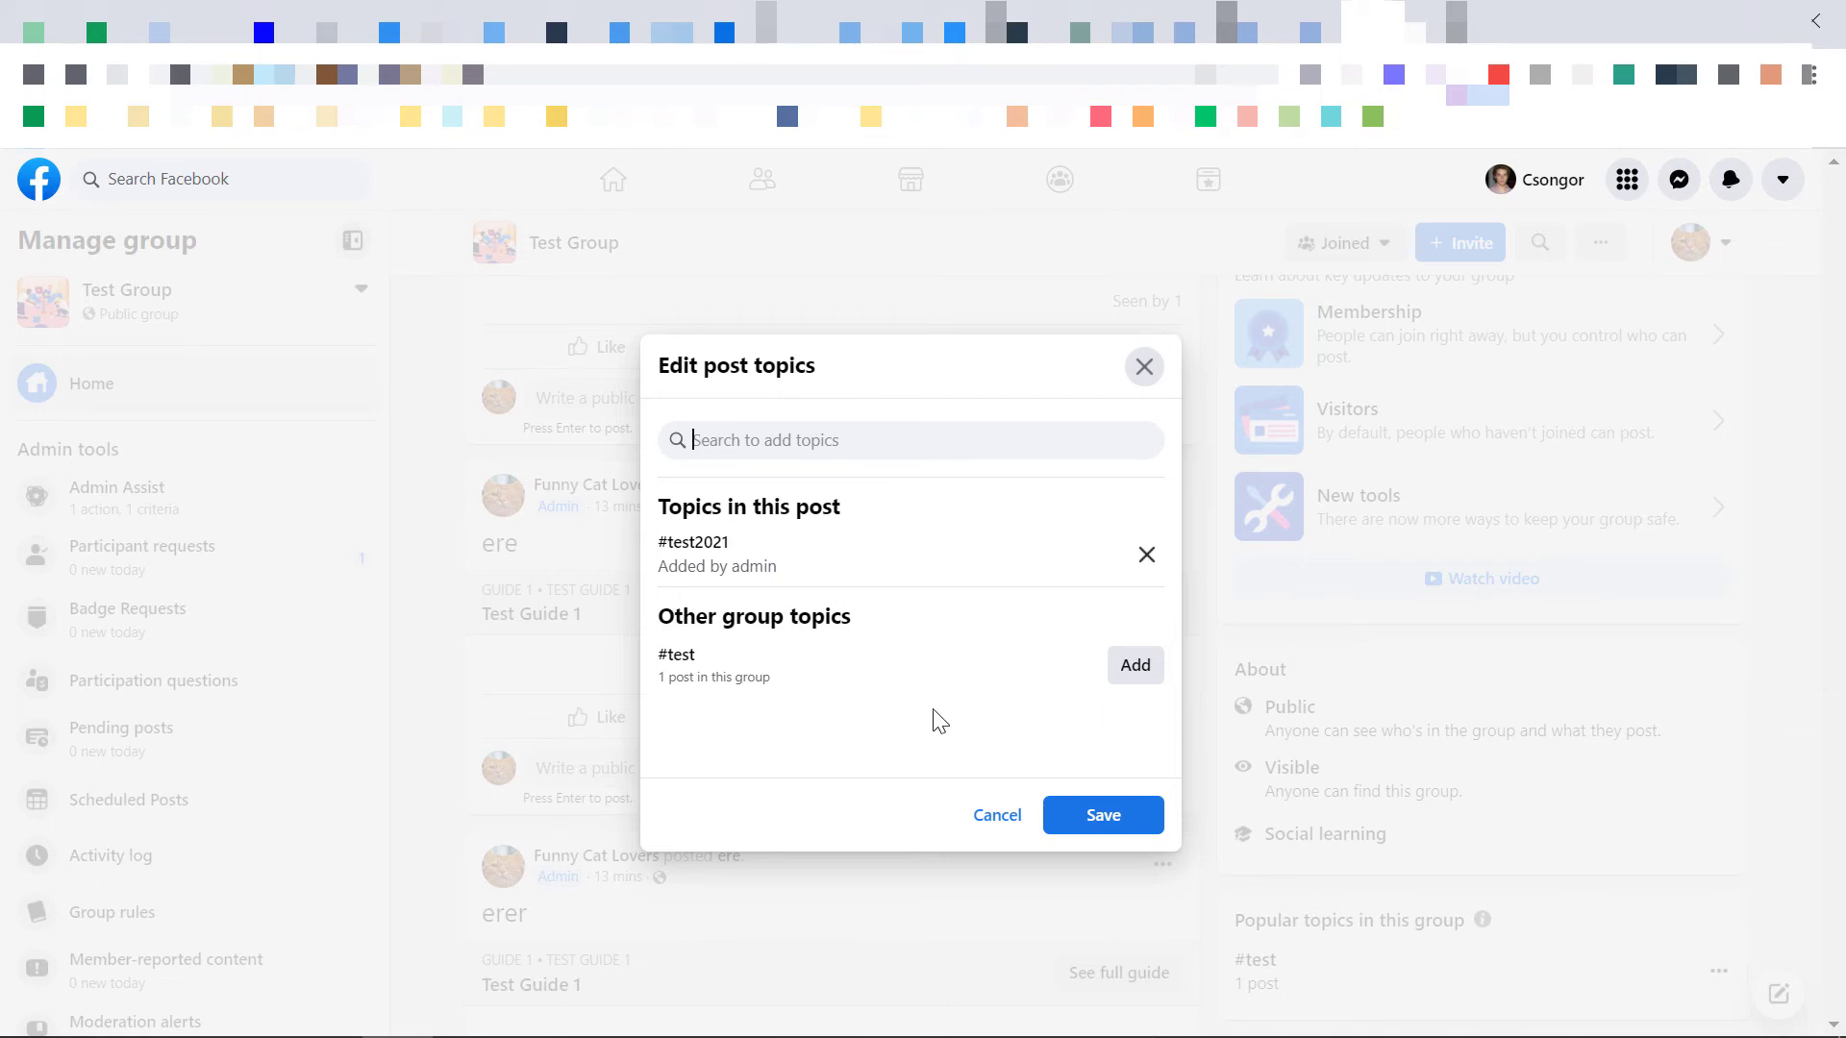
left_click(1136, 672)
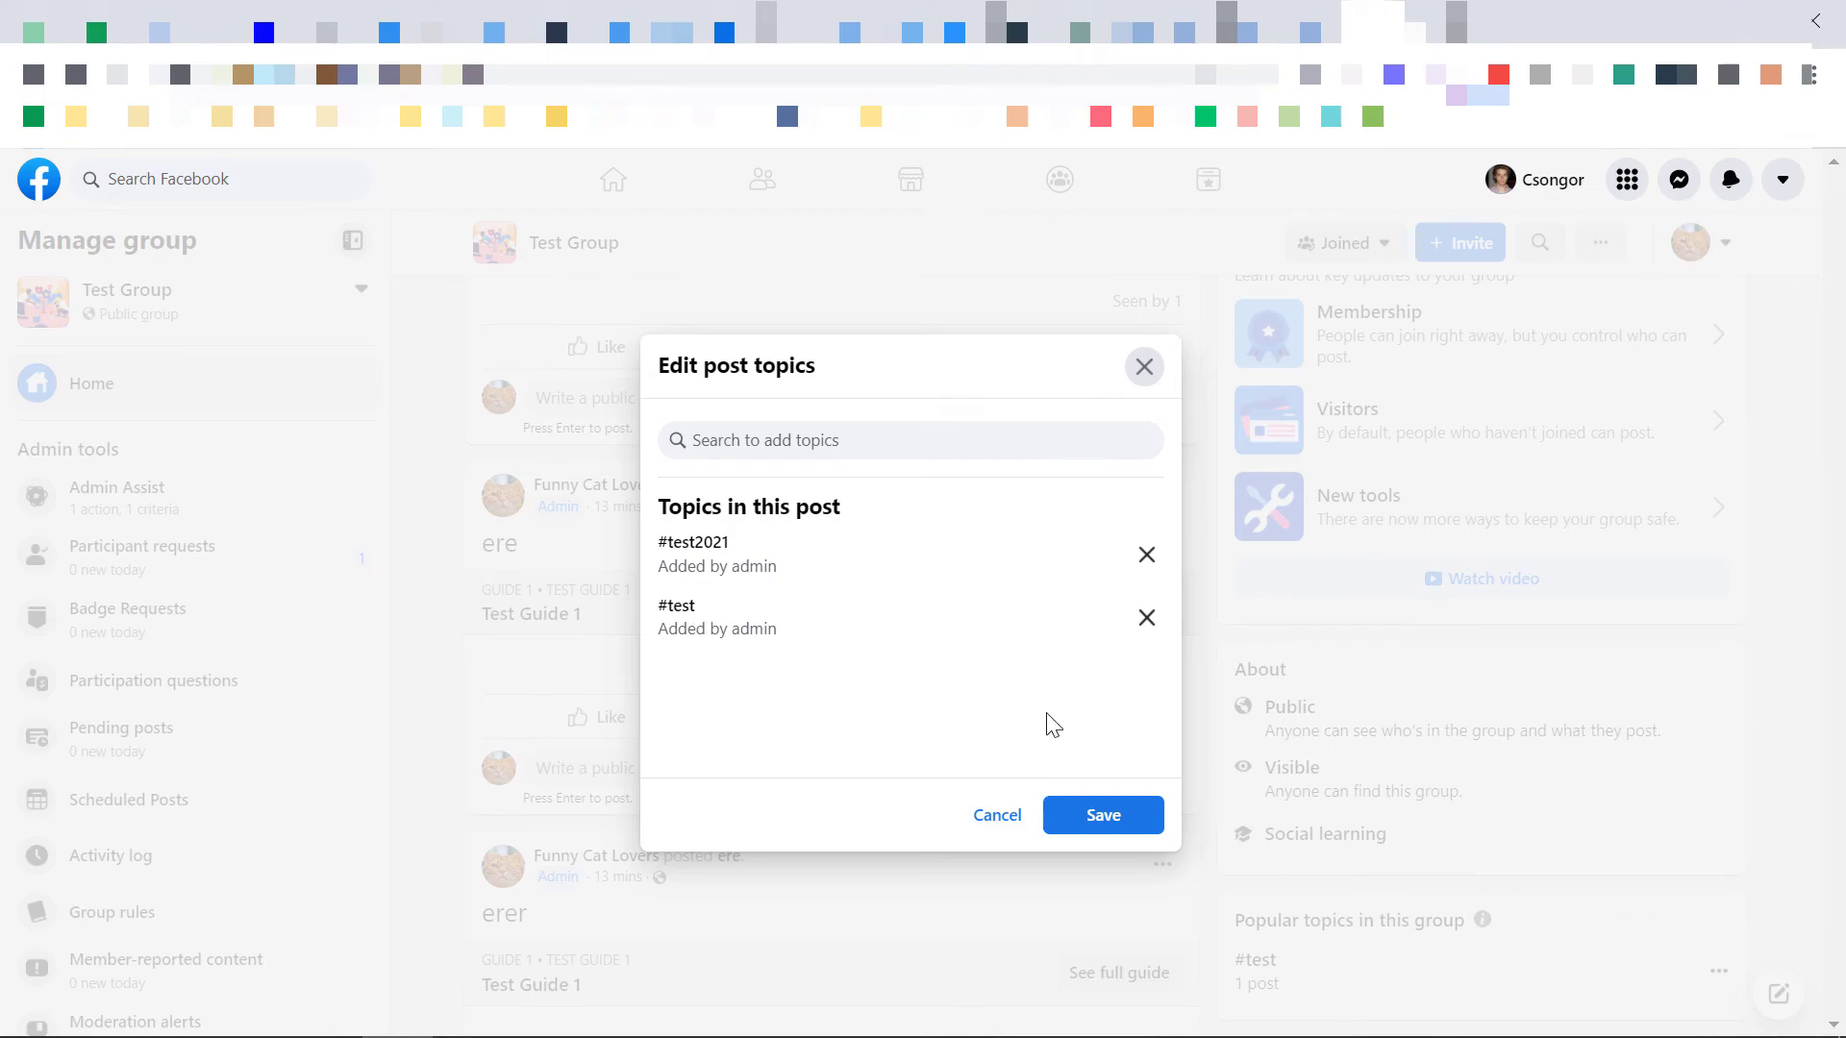
left_click(1100, 820)
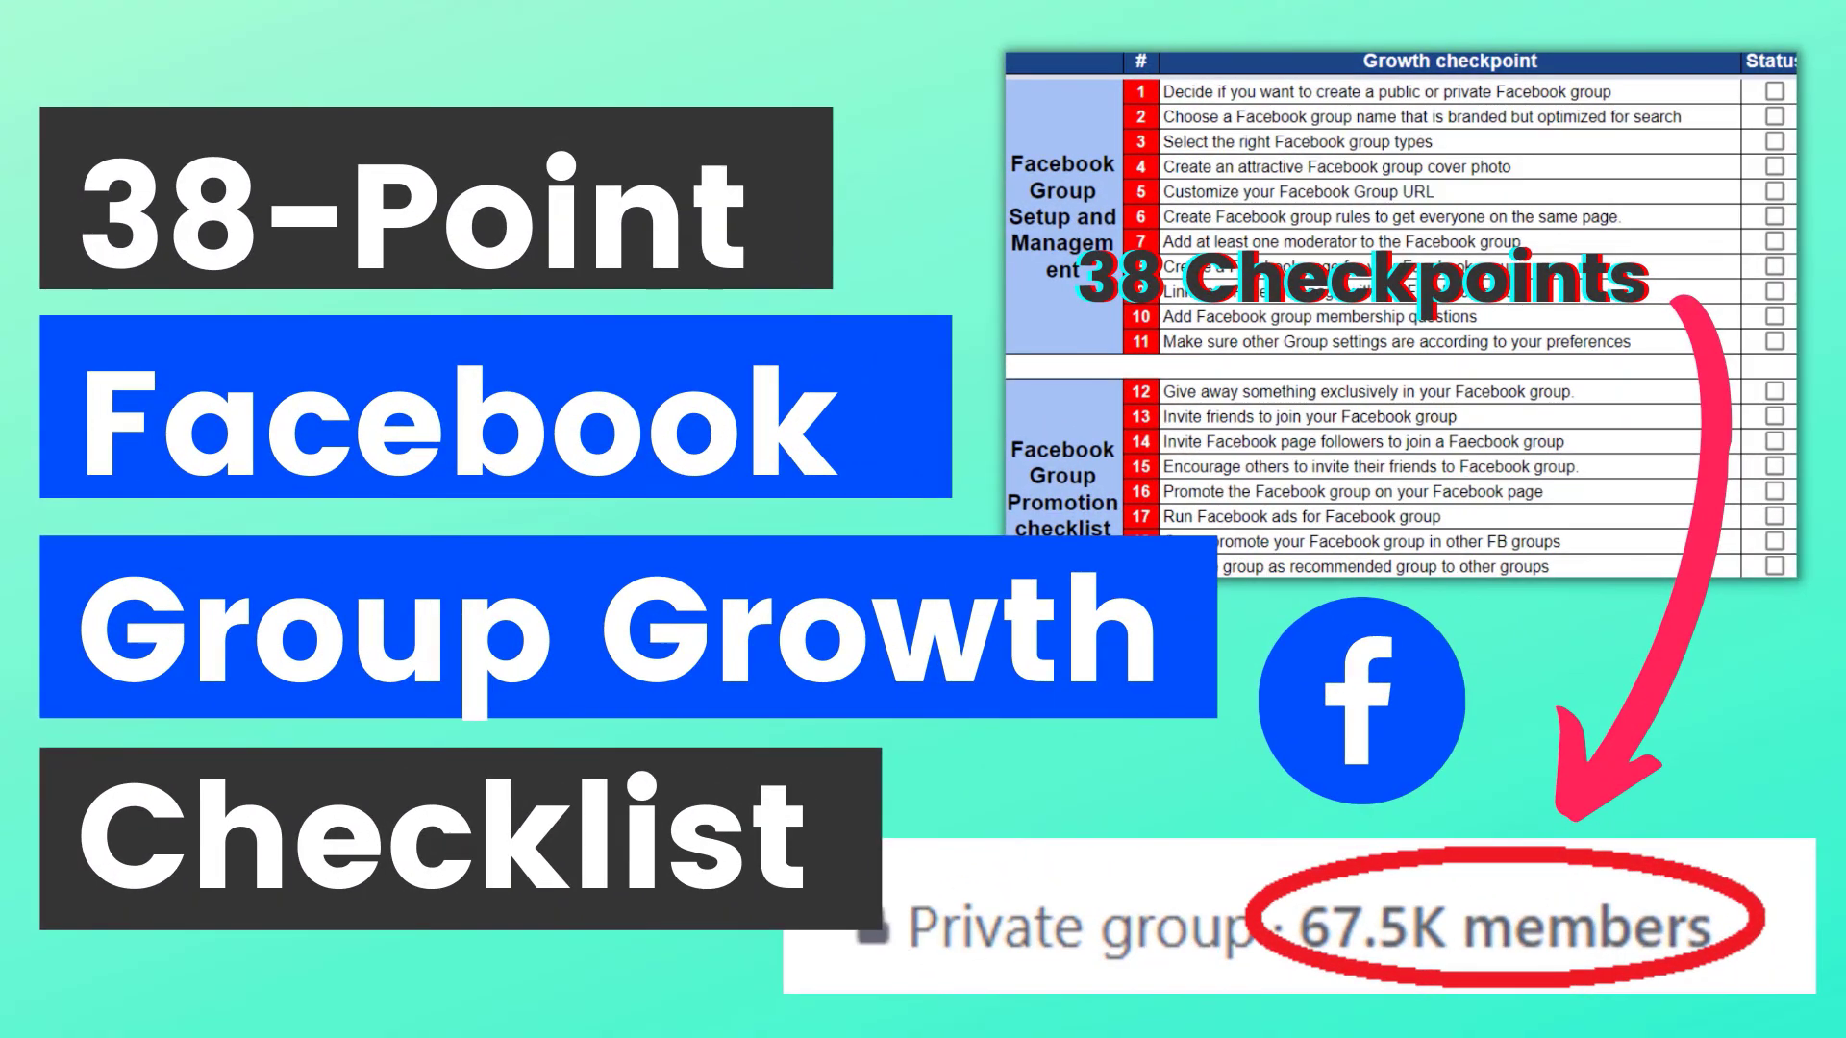